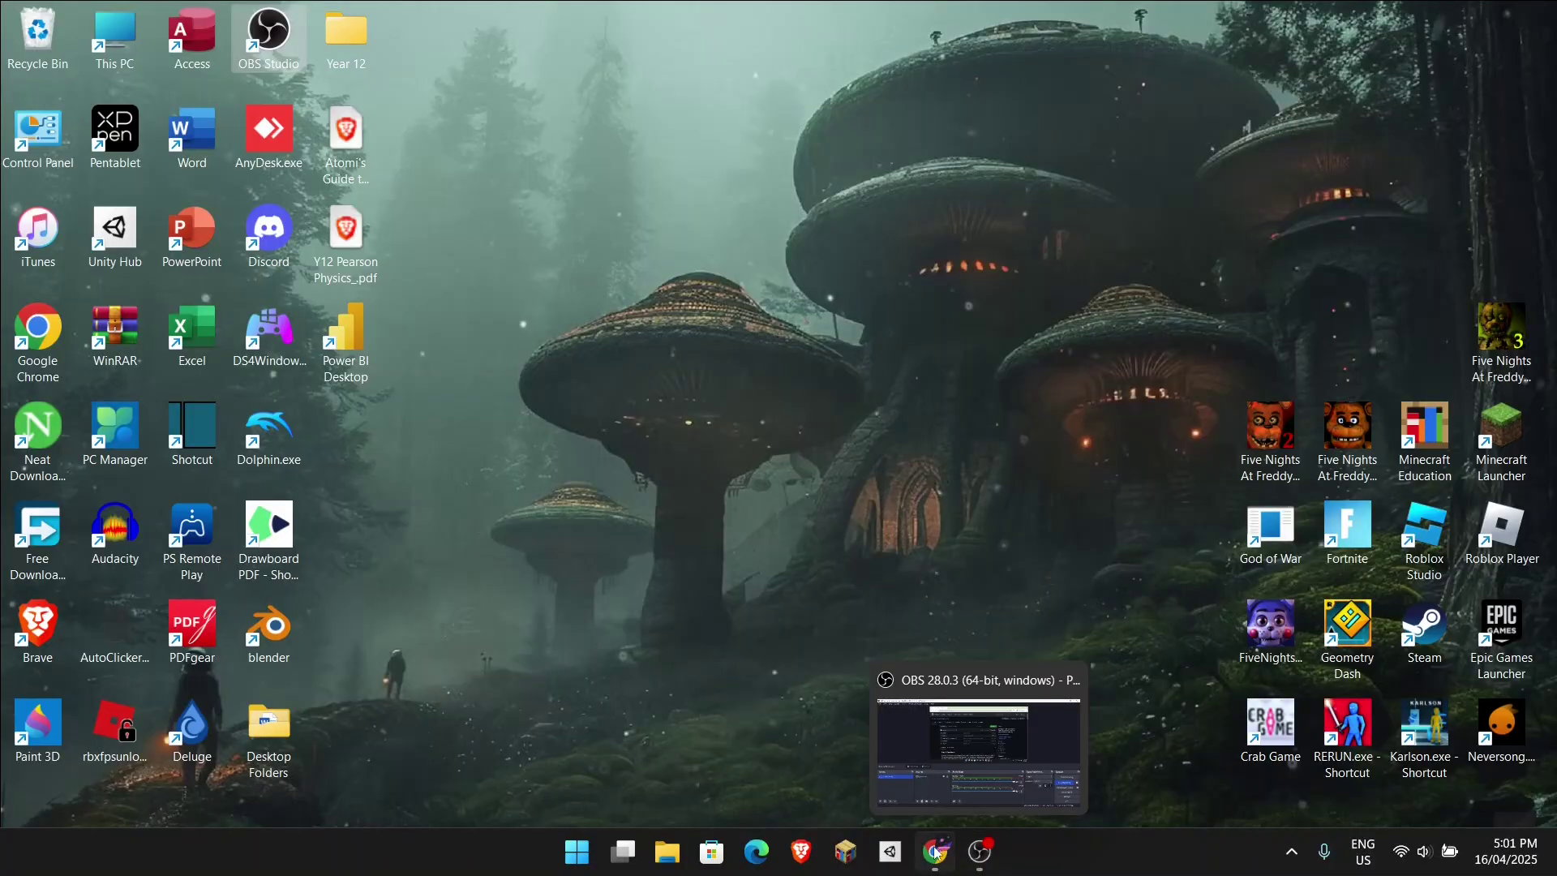
# Step: Switch from the Minecraft footage to the sharpkeys GitHub page in Chrome
pyautogui.click(936, 851)
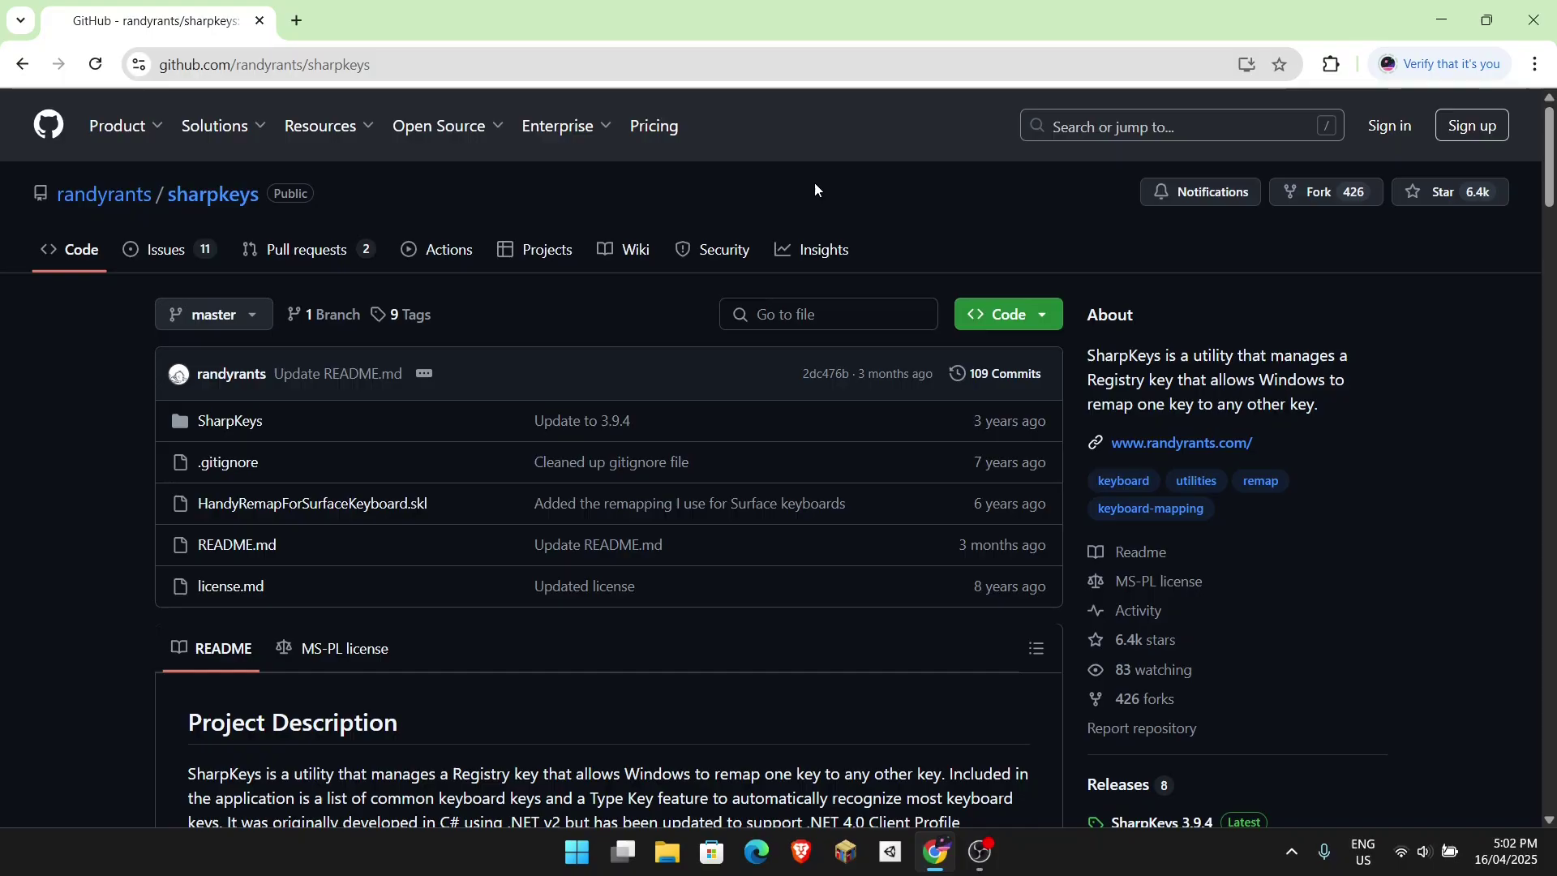
pyautogui.scroll(-3, 510, 392)
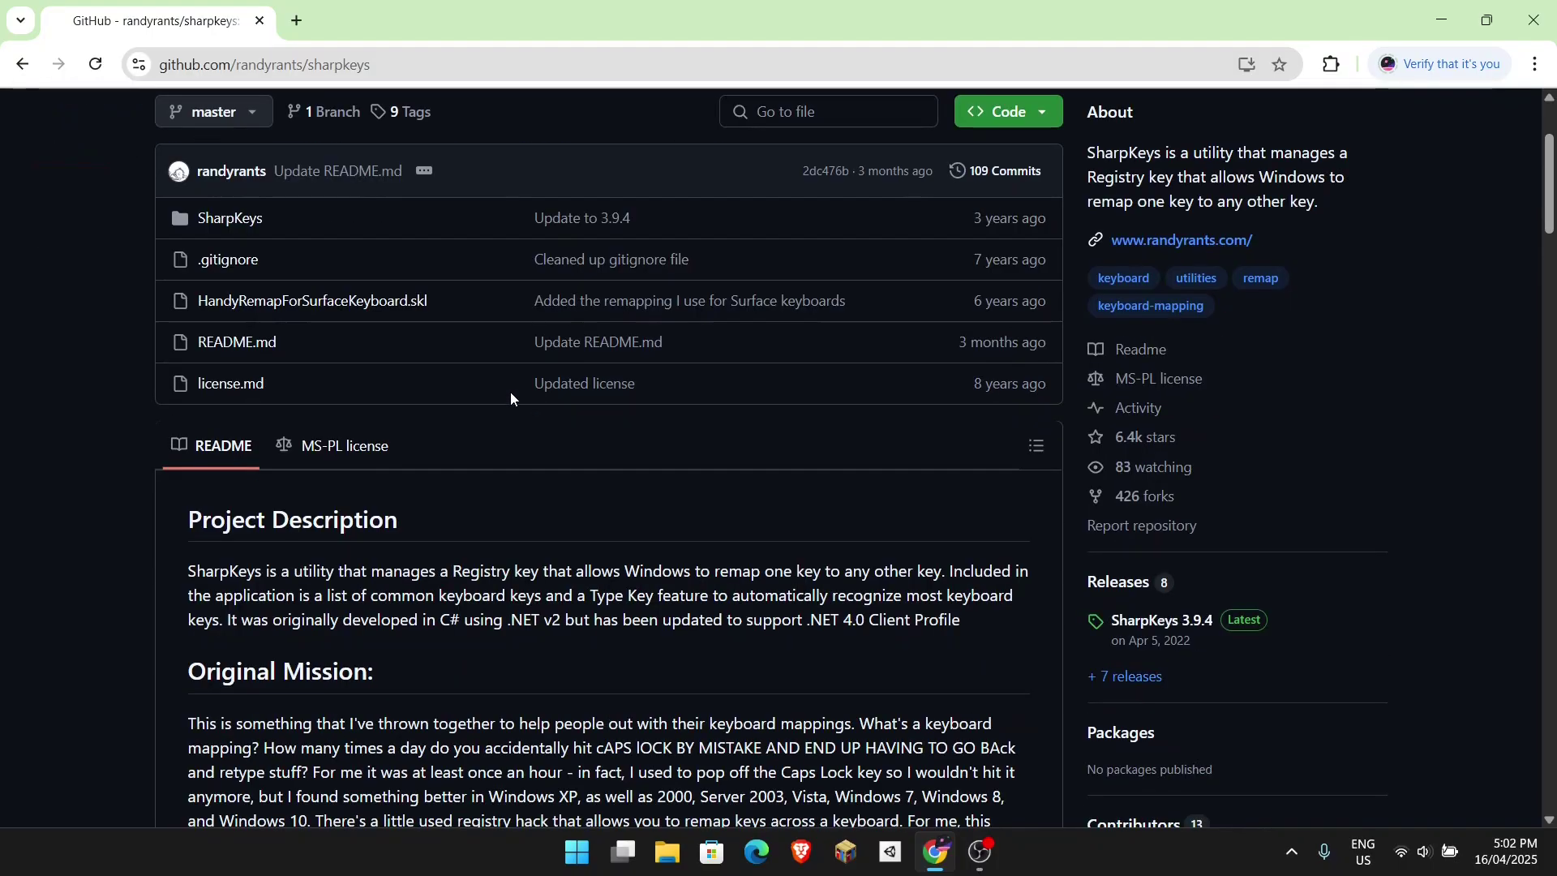
pyautogui.scroll(-3, 475, 390)
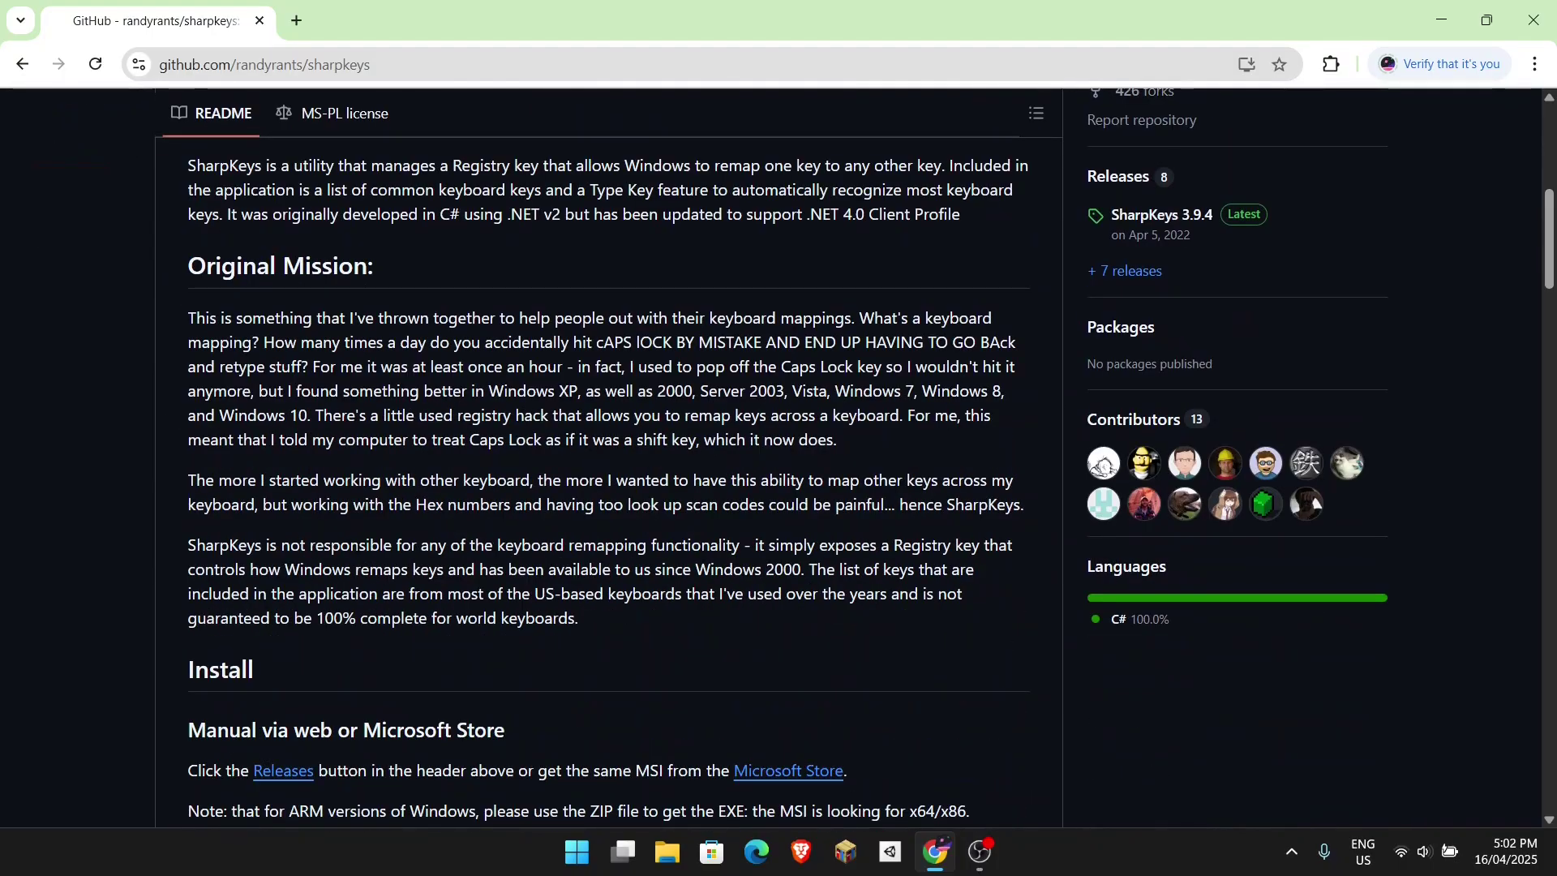
pyautogui.scroll(-5, 581, 574)
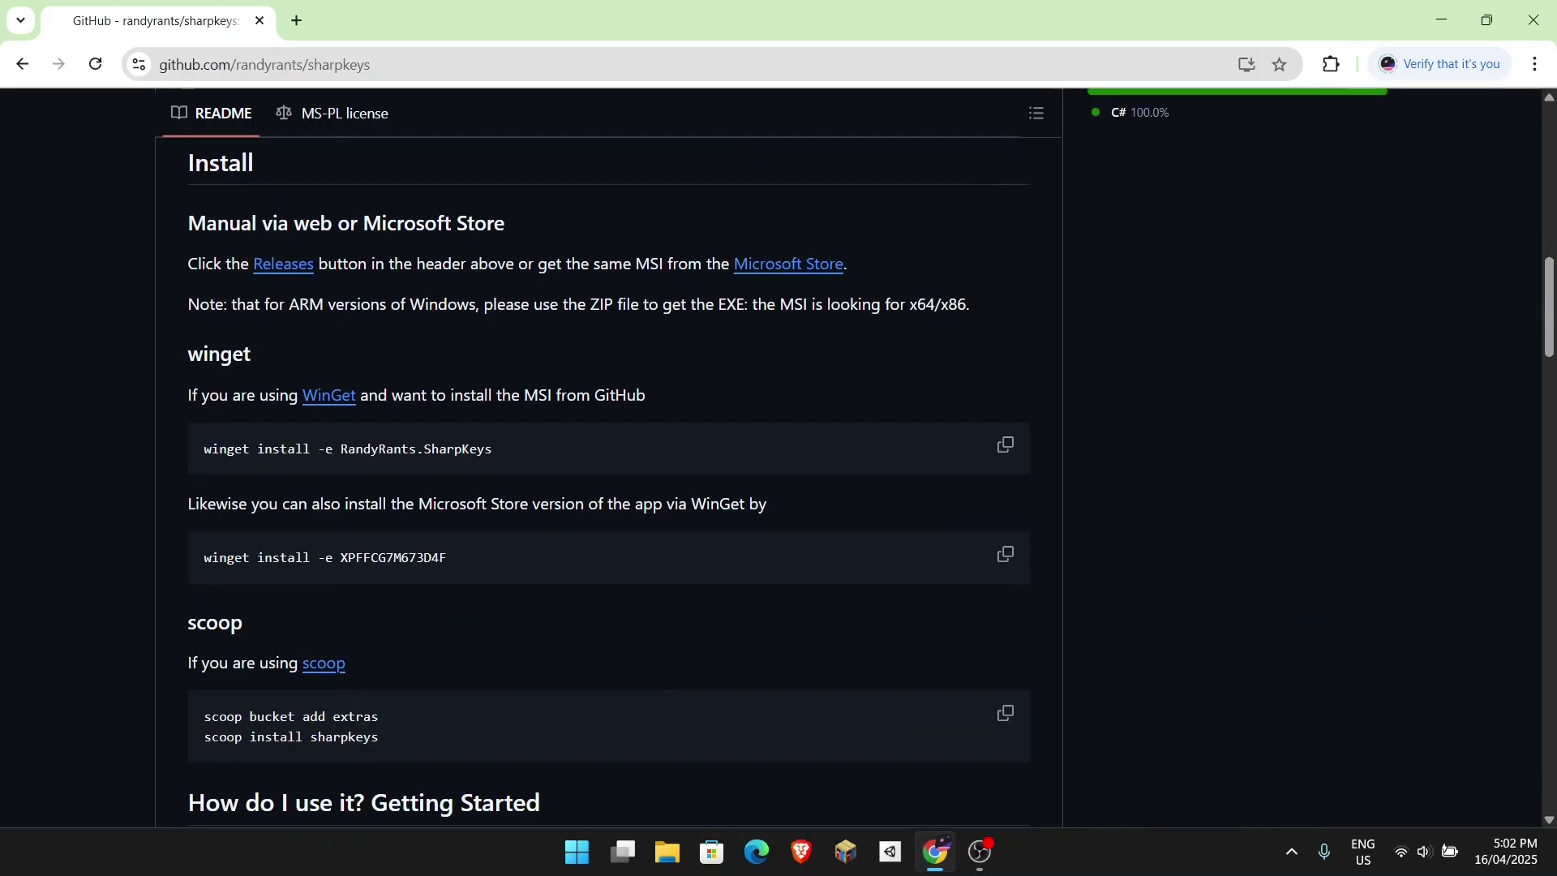
pyautogui.scroll(-2, 580, 573)
pyautogui.scroll(-5, 581, 569)
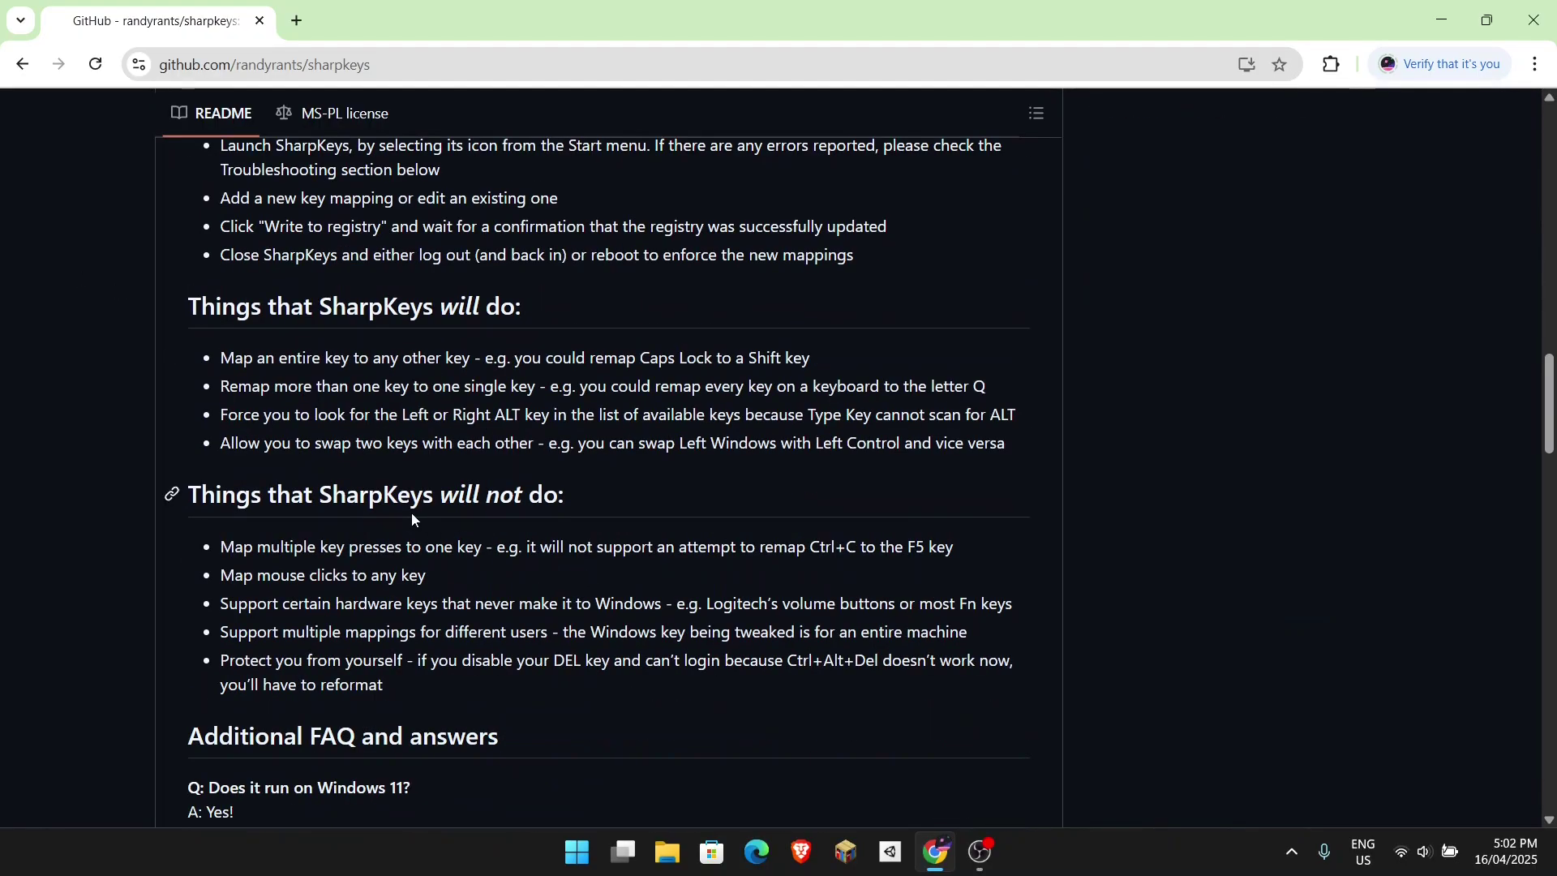
pyautogui.scroll(-5, 411, 512)
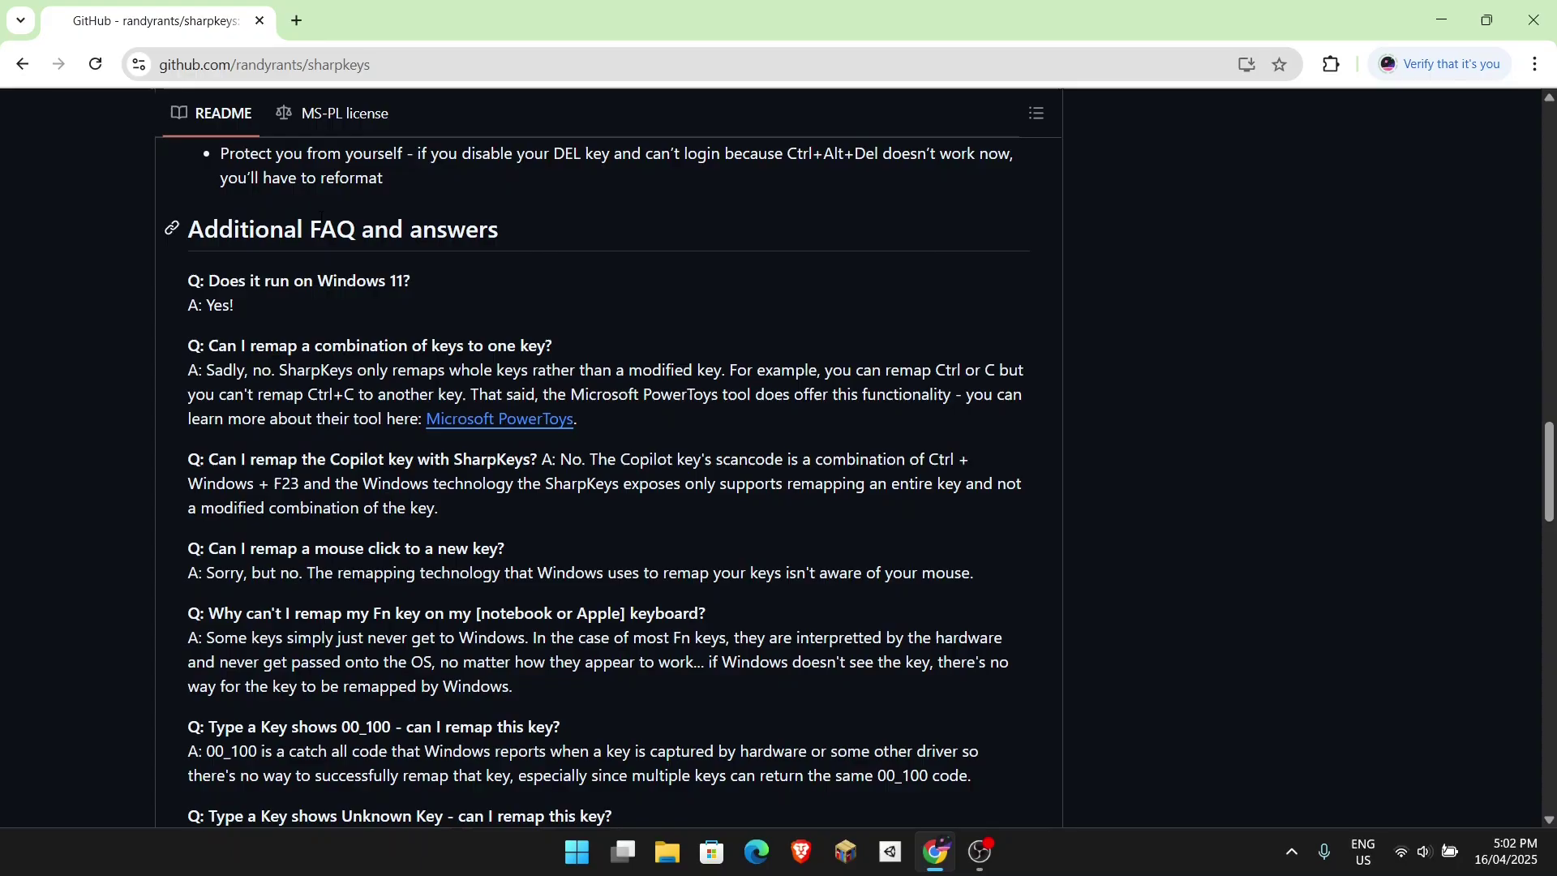
pyautogui.moveTo(313, 229); pyautogui.dragTo(480, 231)
pyautogui.click(574, 244)
pyautogui.scroll(-3, 890, 330)
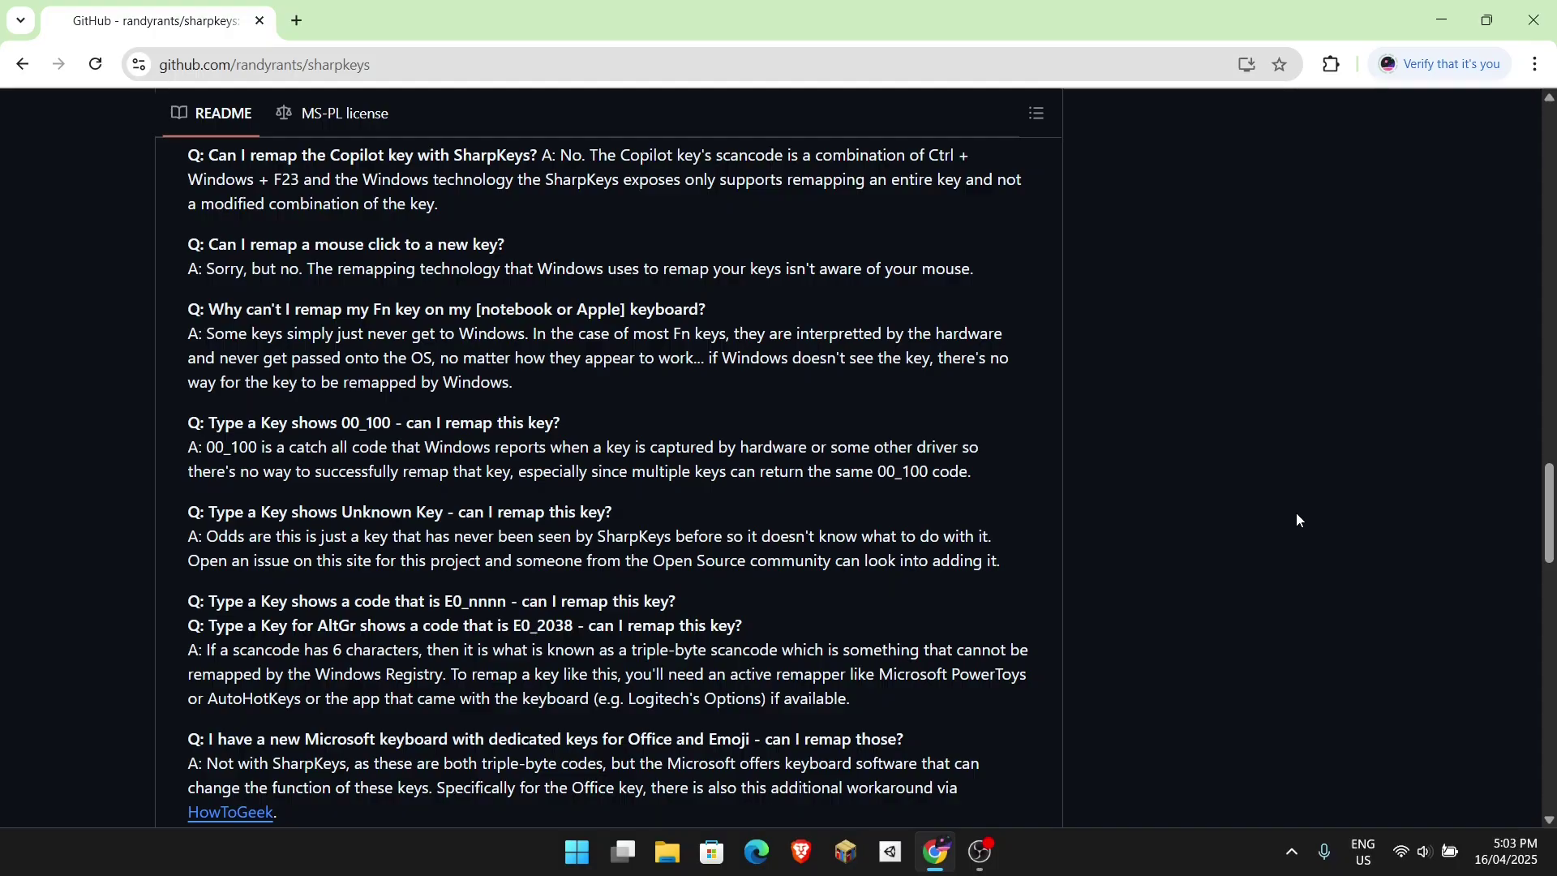
pyautogui.scroll(-10, 1296, 518)
pyautogui.scroll(-7, 959, 442)
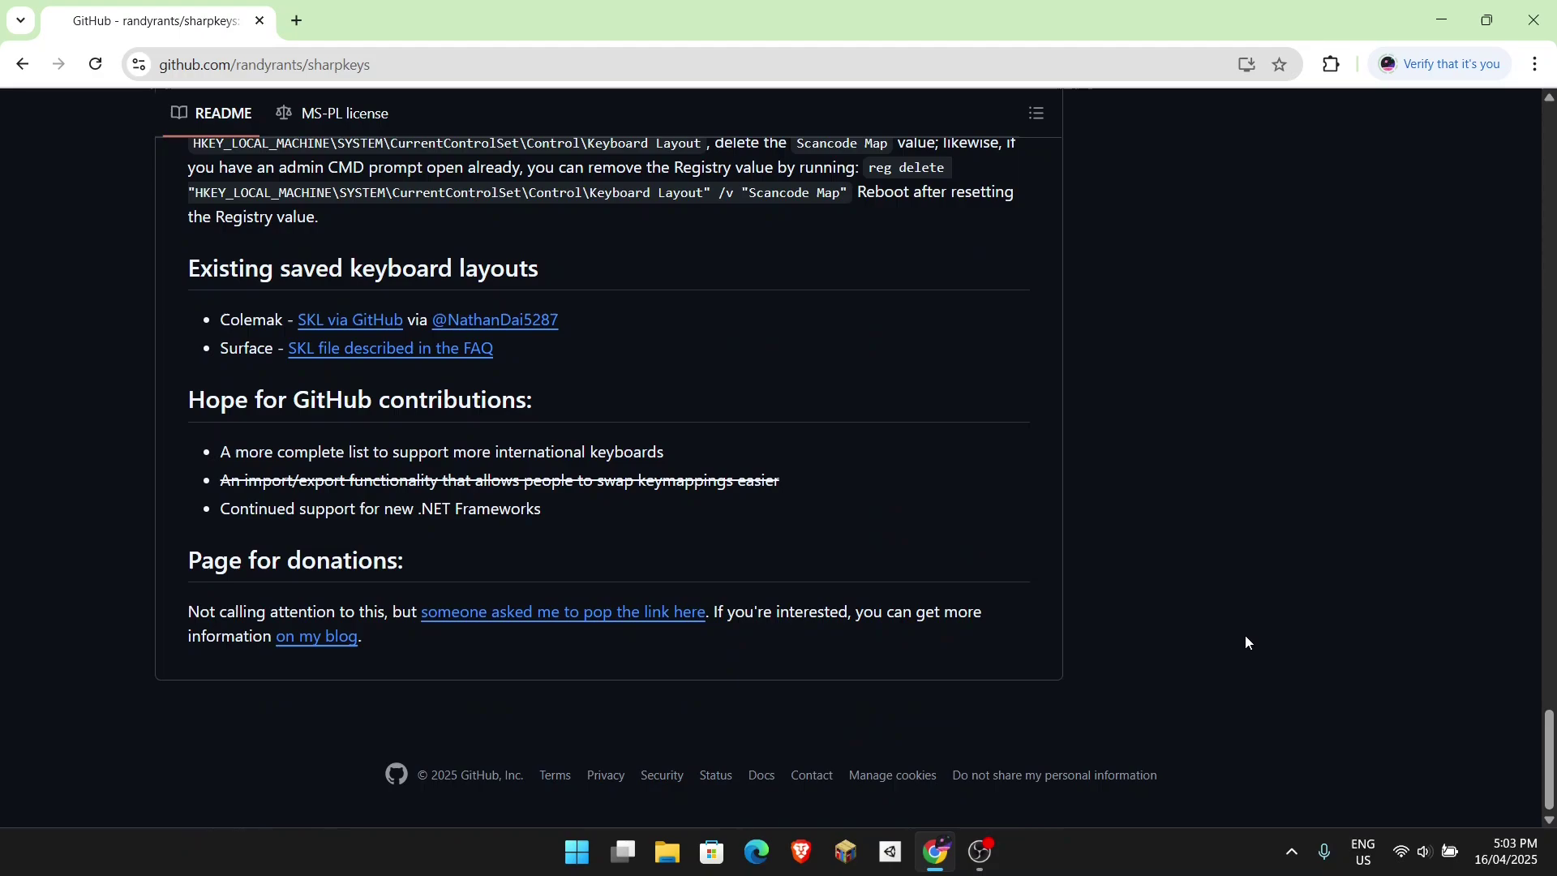
pyautogui.press('Home')
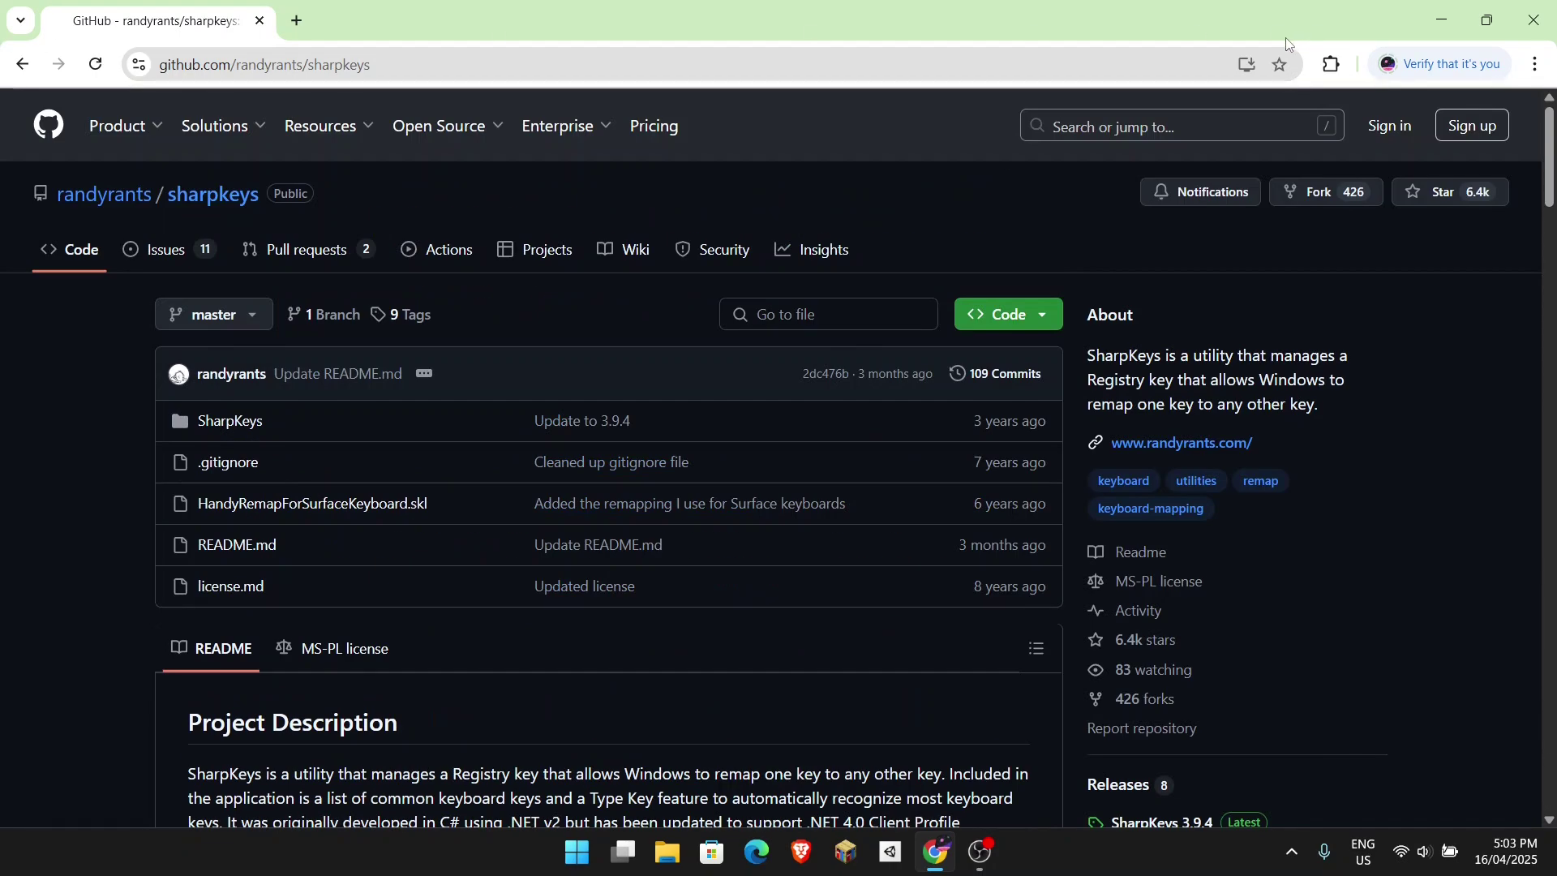
# Step: Open the SharpKeys 3.9.4 release and download the sharpkeys394.msi installer
pyautogui.scroll(-2, 300, 312)
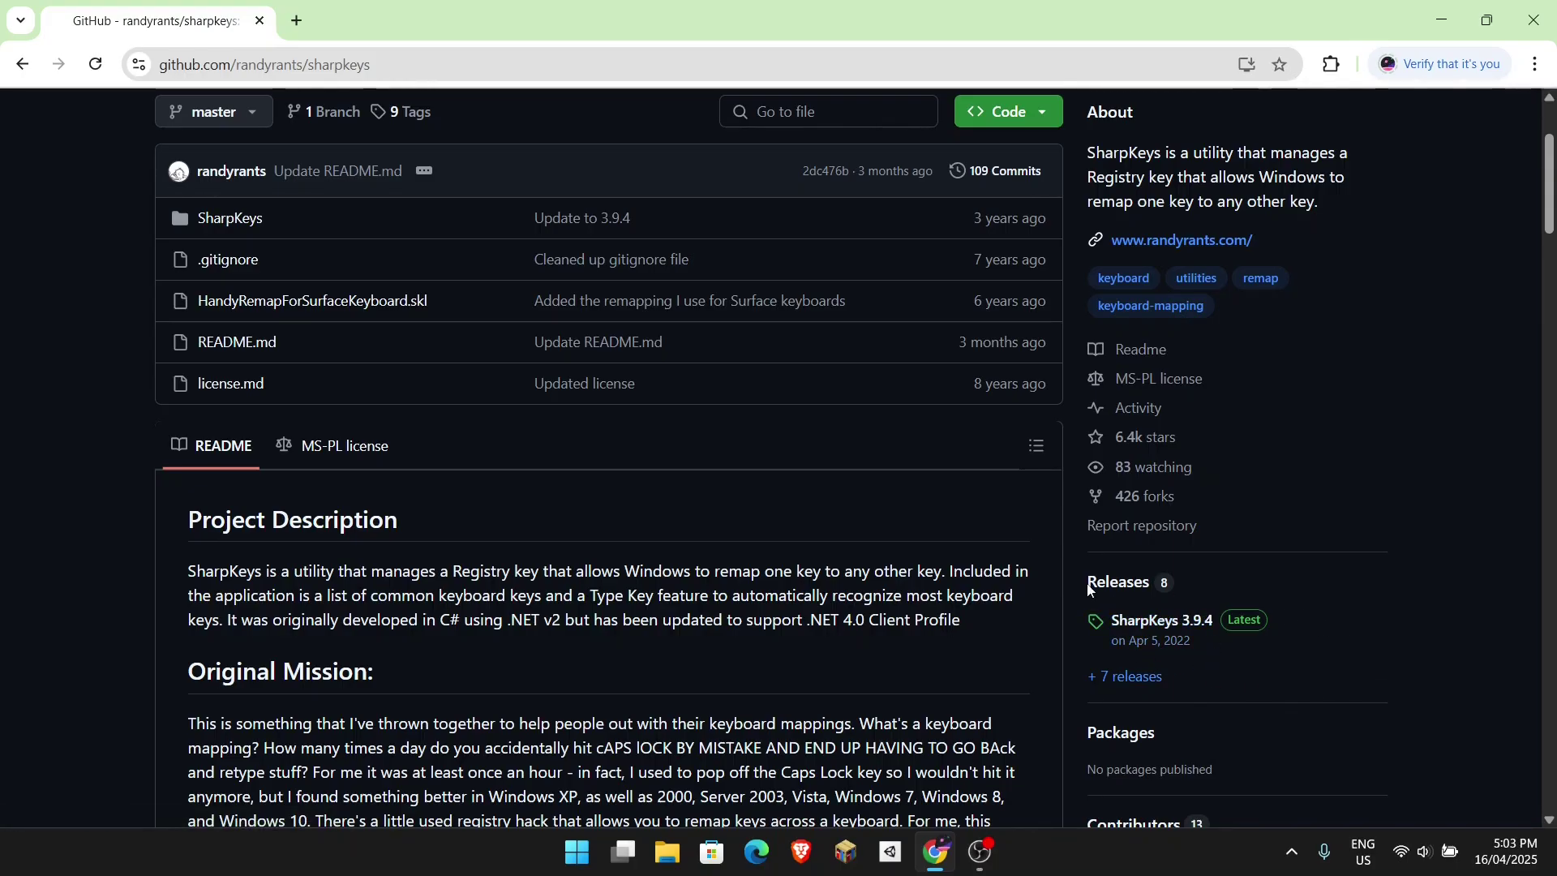
pyautogui.click(1170, 640)
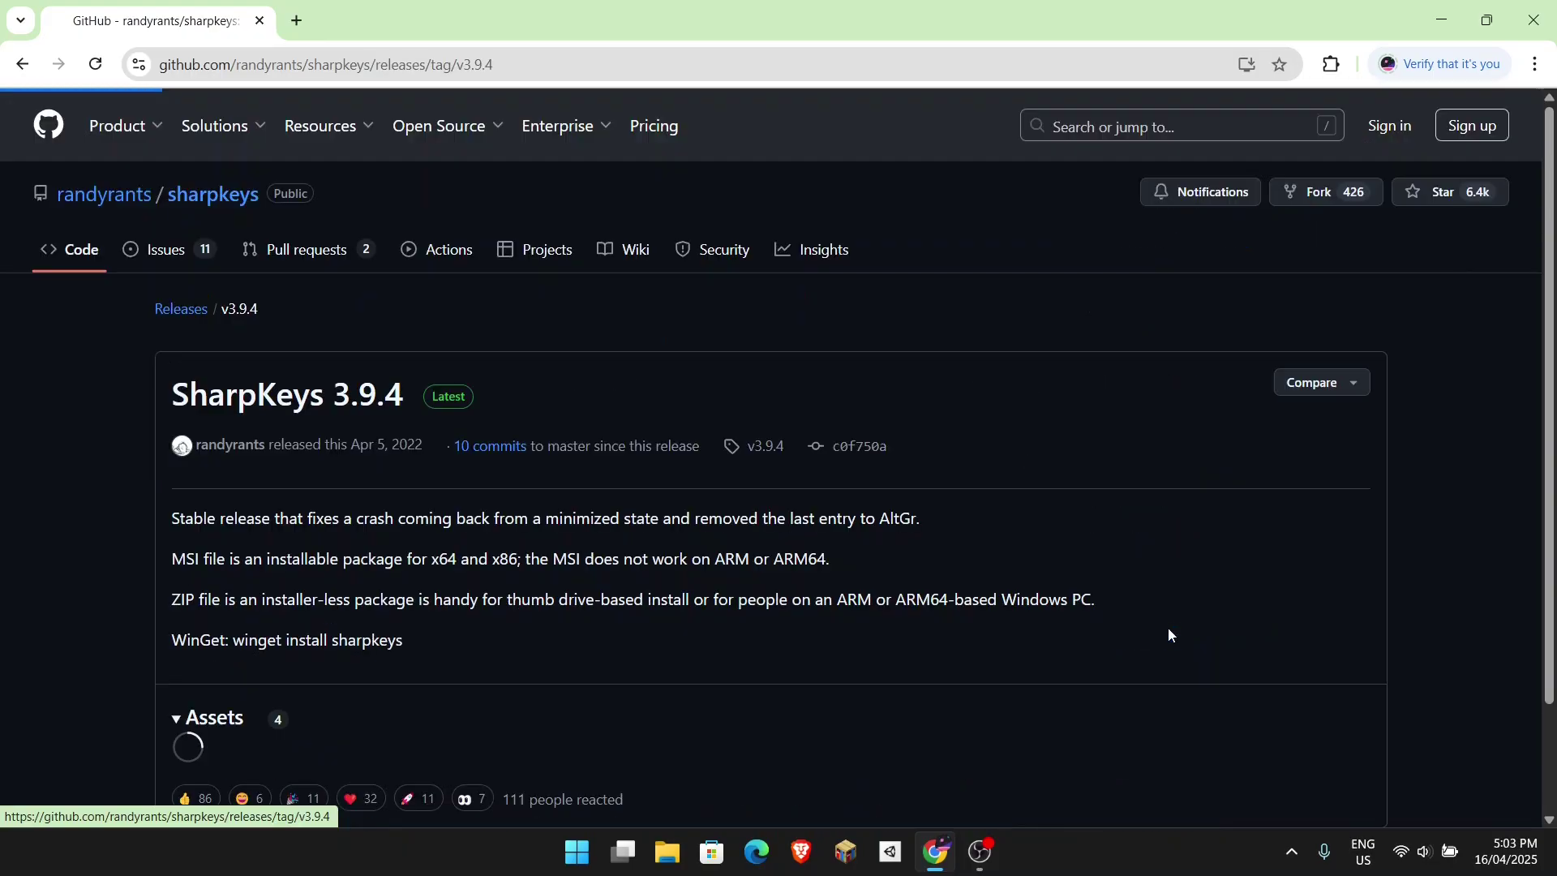
pyautogui.scroll(-3, 357, 673)
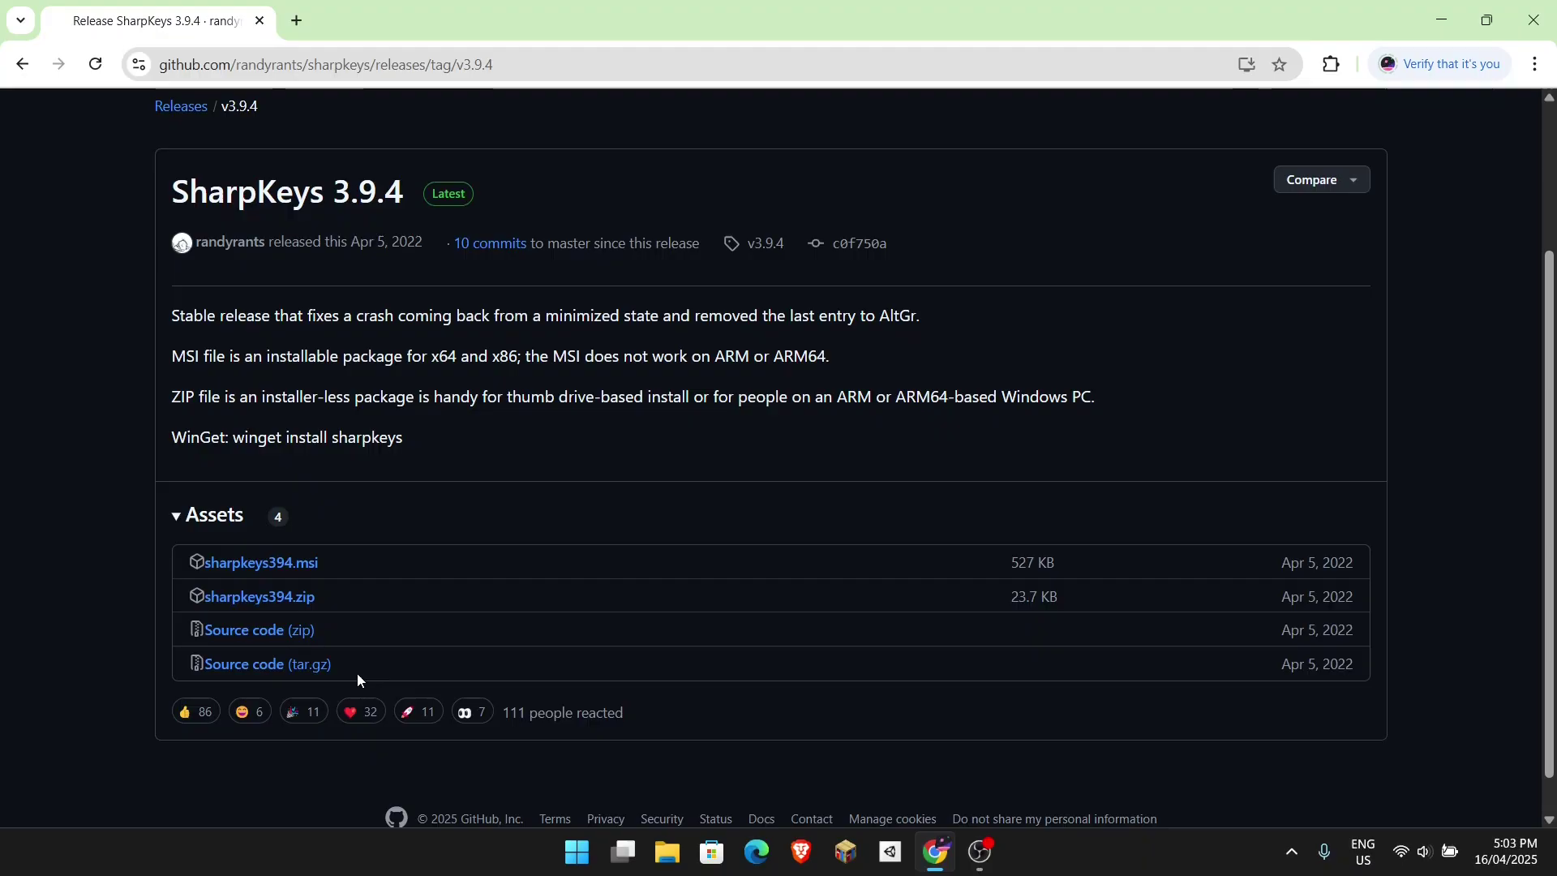
pyautogui.click(288, 572)
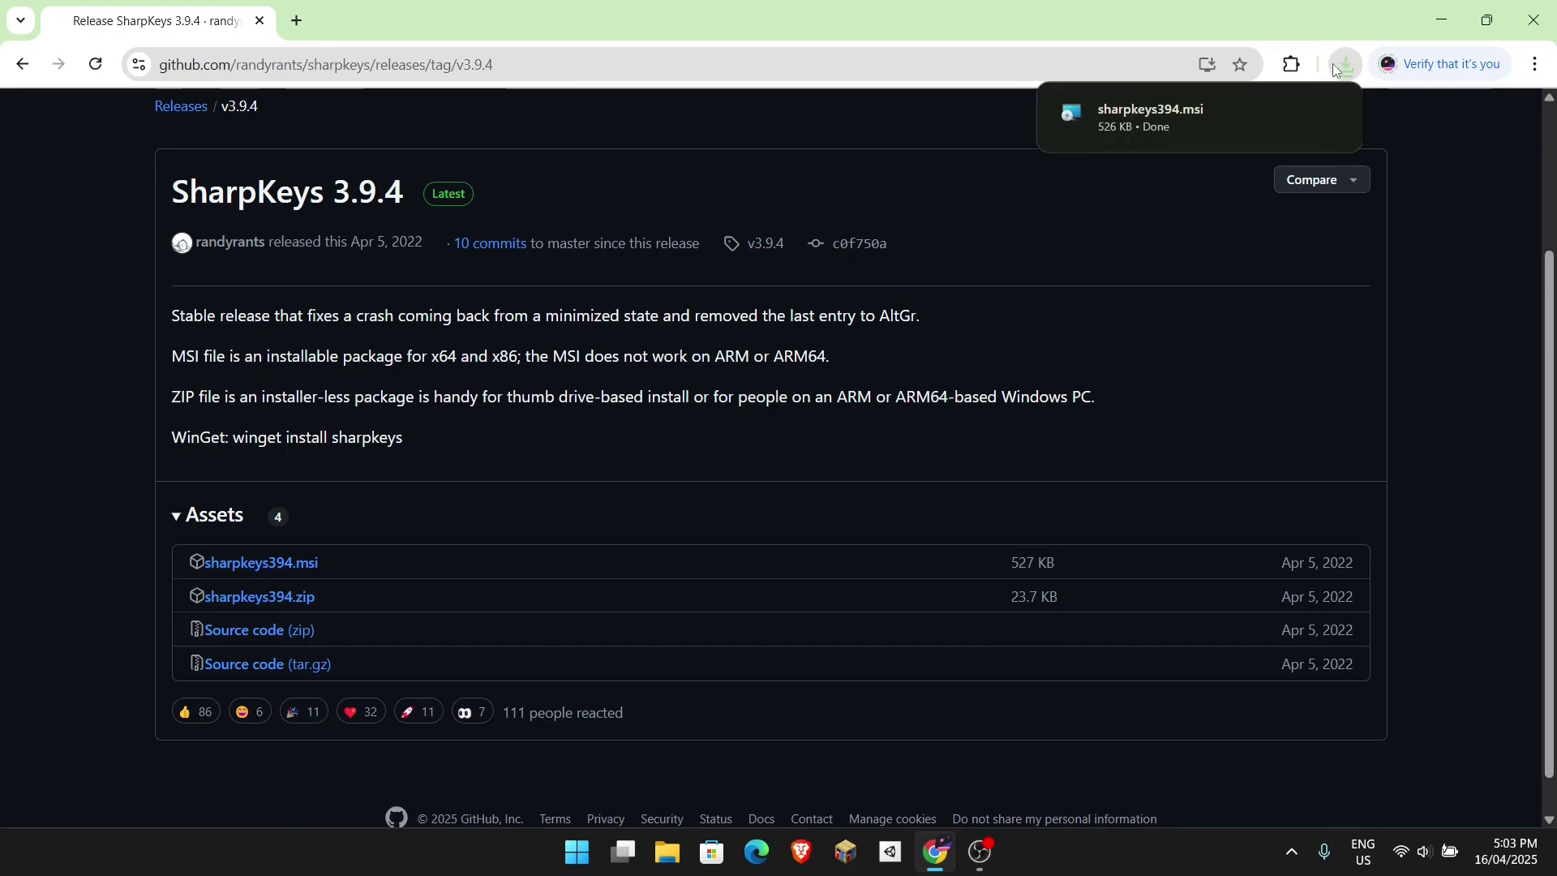
# Step: Install SharpKeys from sharpkeys394.msi into the default folder and close the wizard
pyautogui.click(1147, 130)
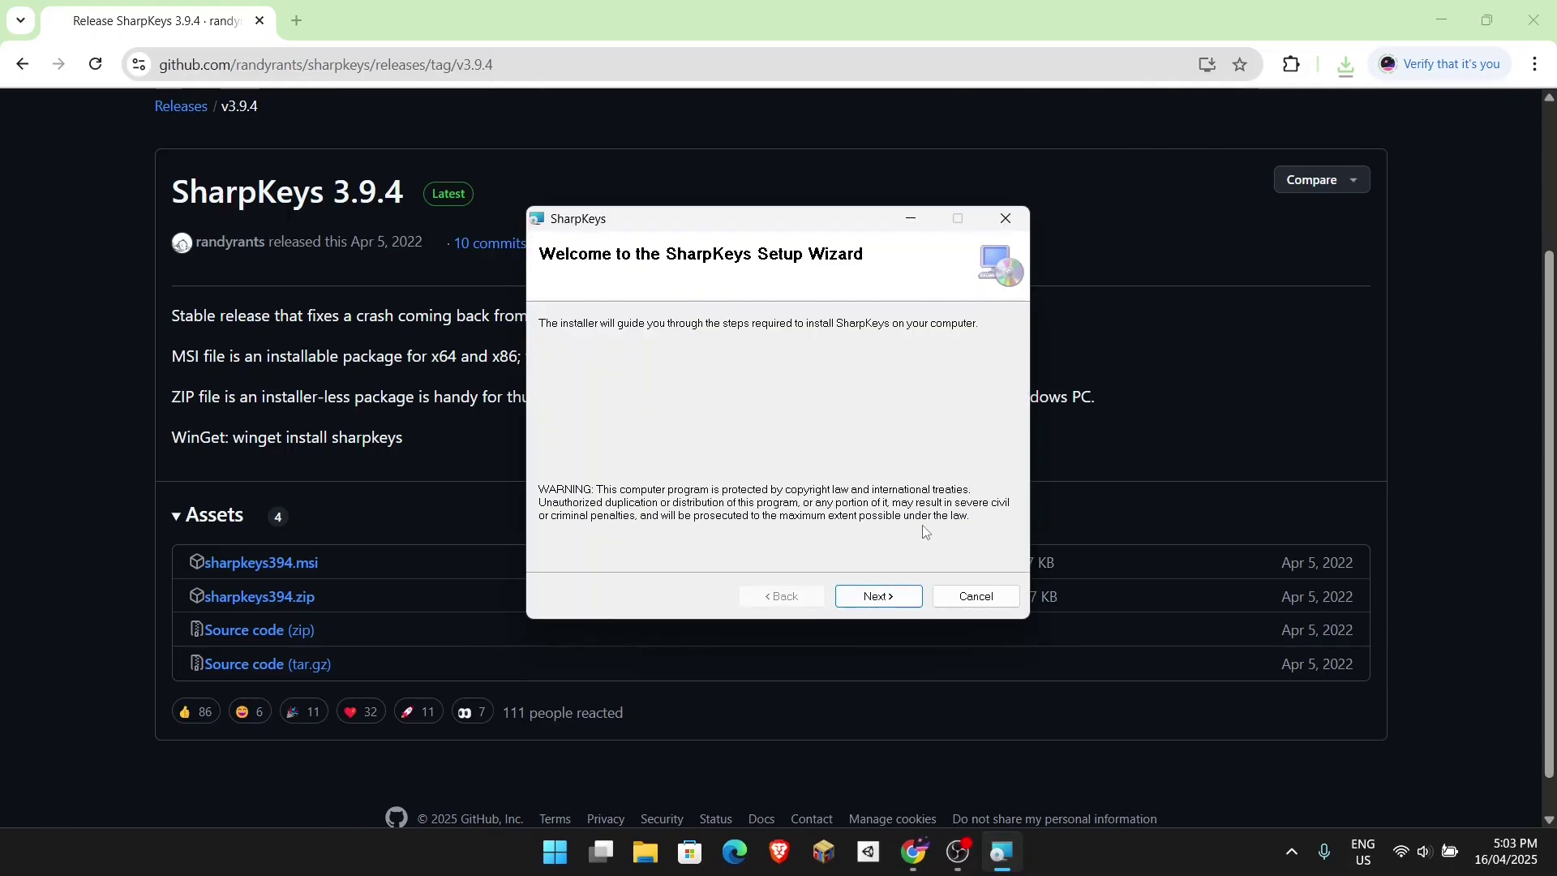
pyautogui.click(903, 591)
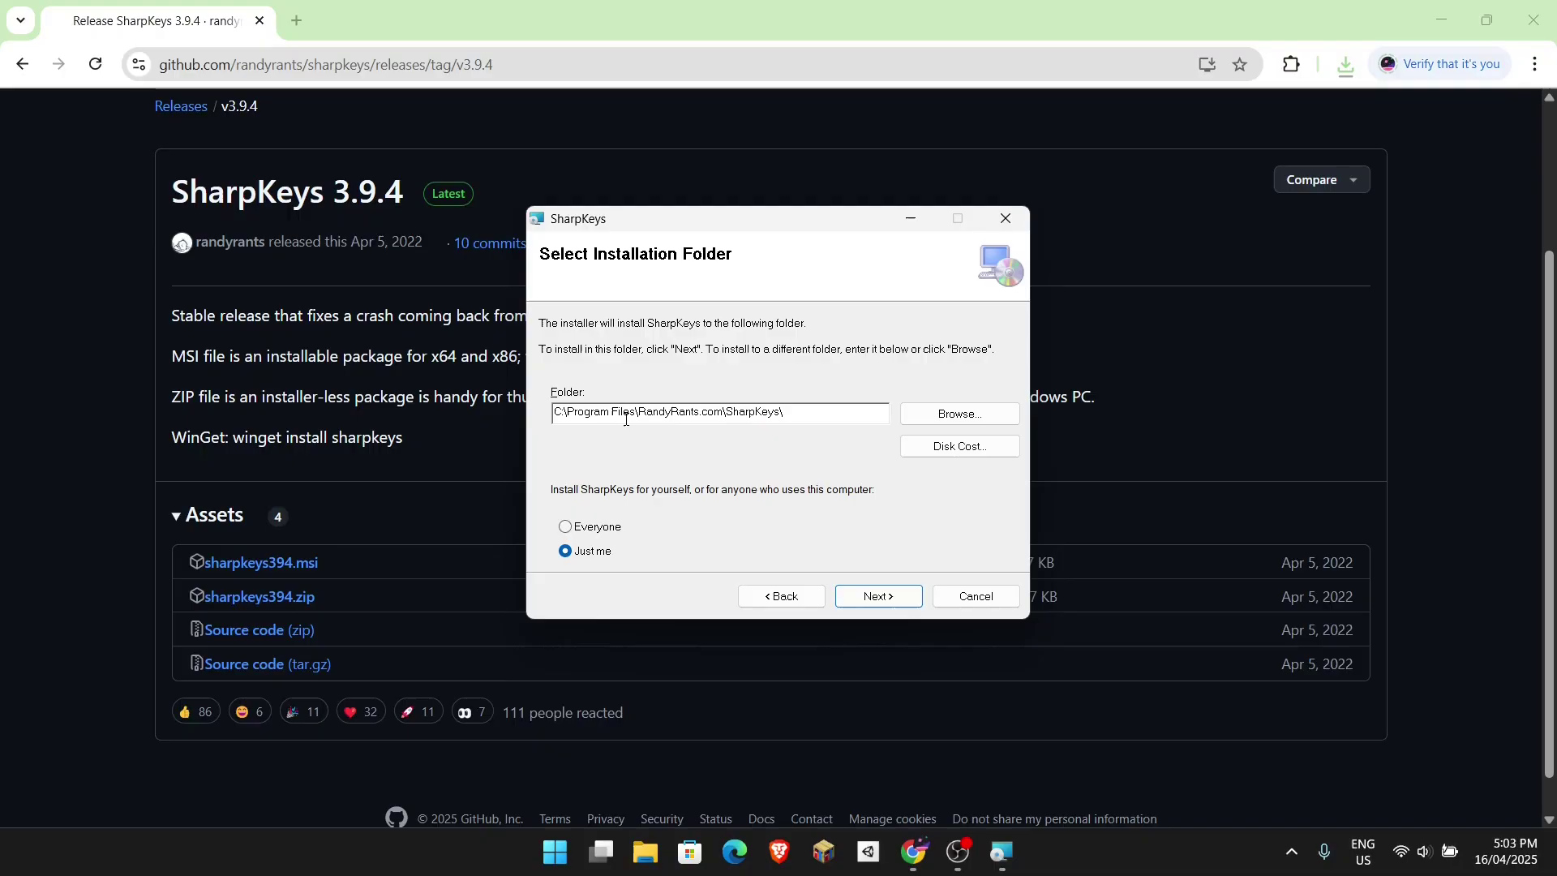
pyautogui.click(880, 598)
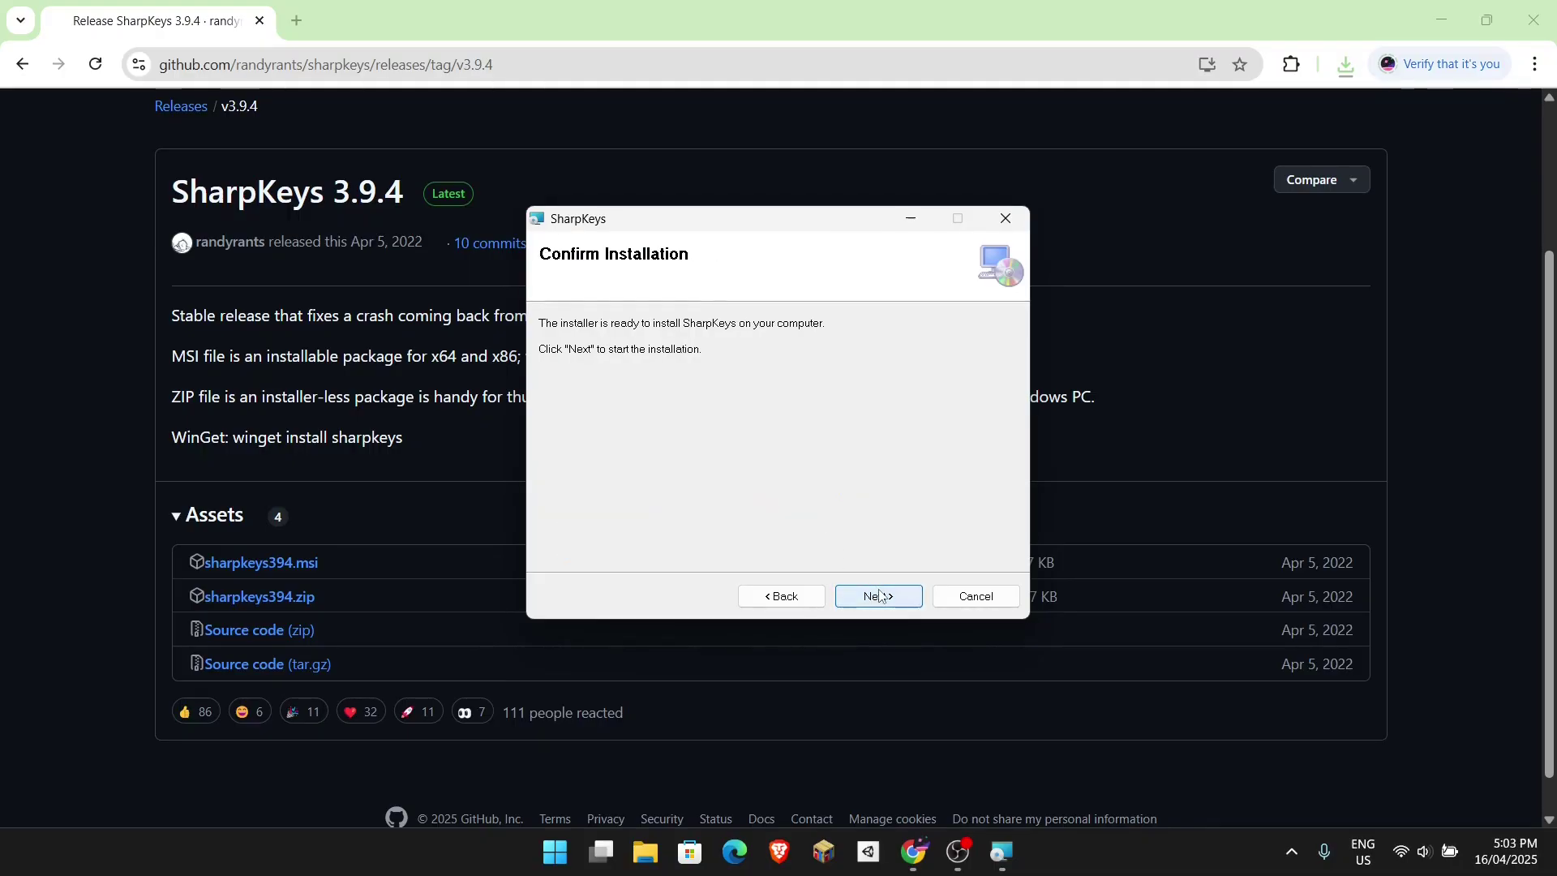
pyautogui.click(877, 601)
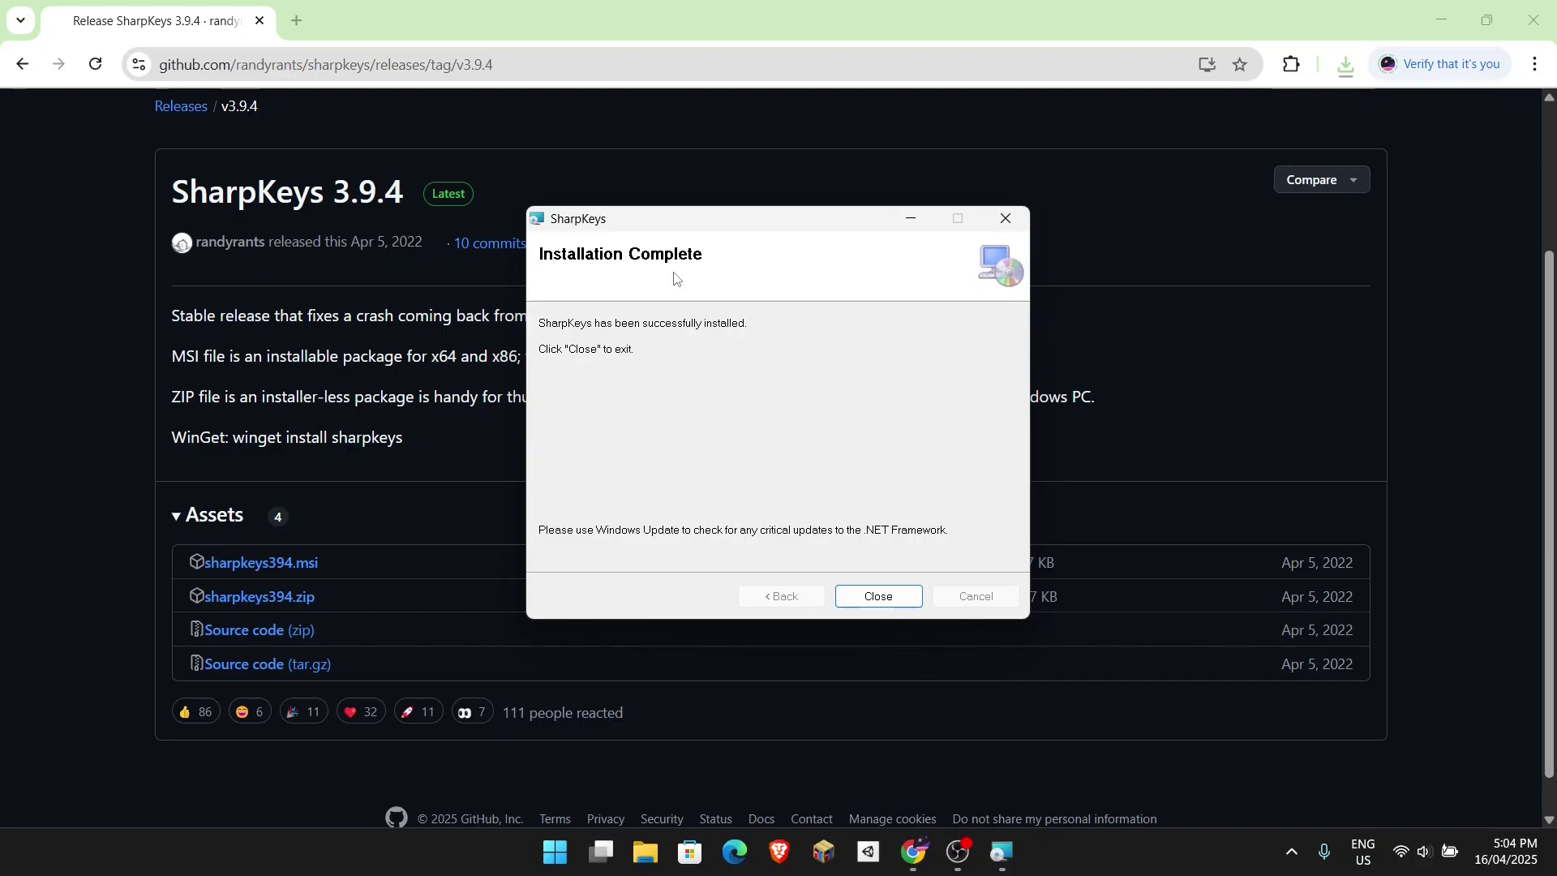
pyautogui.click(878, 597)
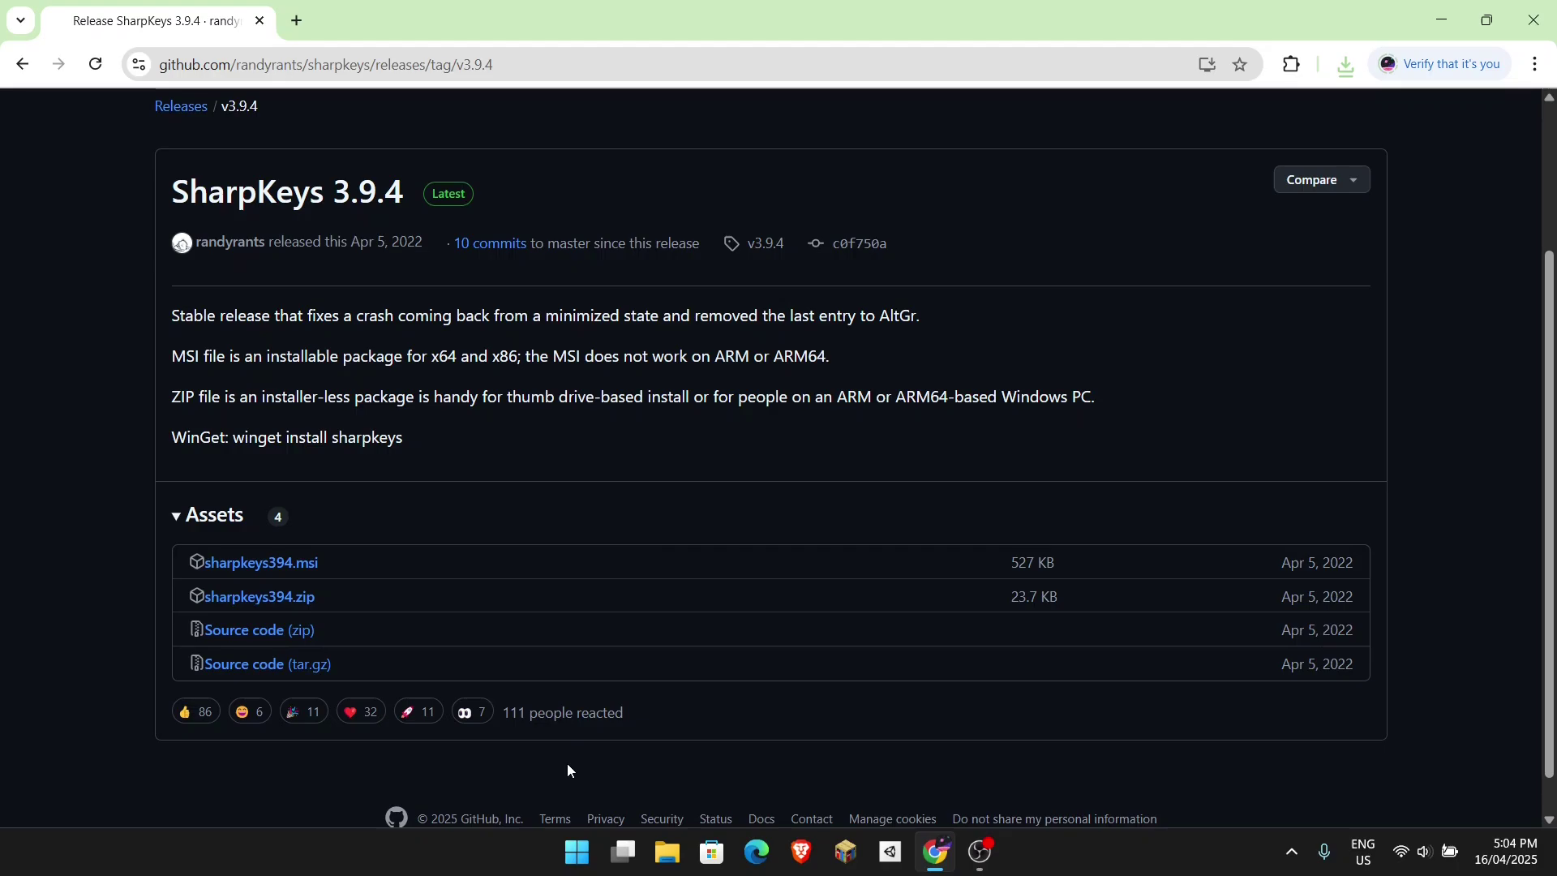
# Step: Launch SharpKeys by searching 'sharp', dismiss the welcome notice, and center its window
pyautogui.click(577, 852)
pyautogui.write('sharp')
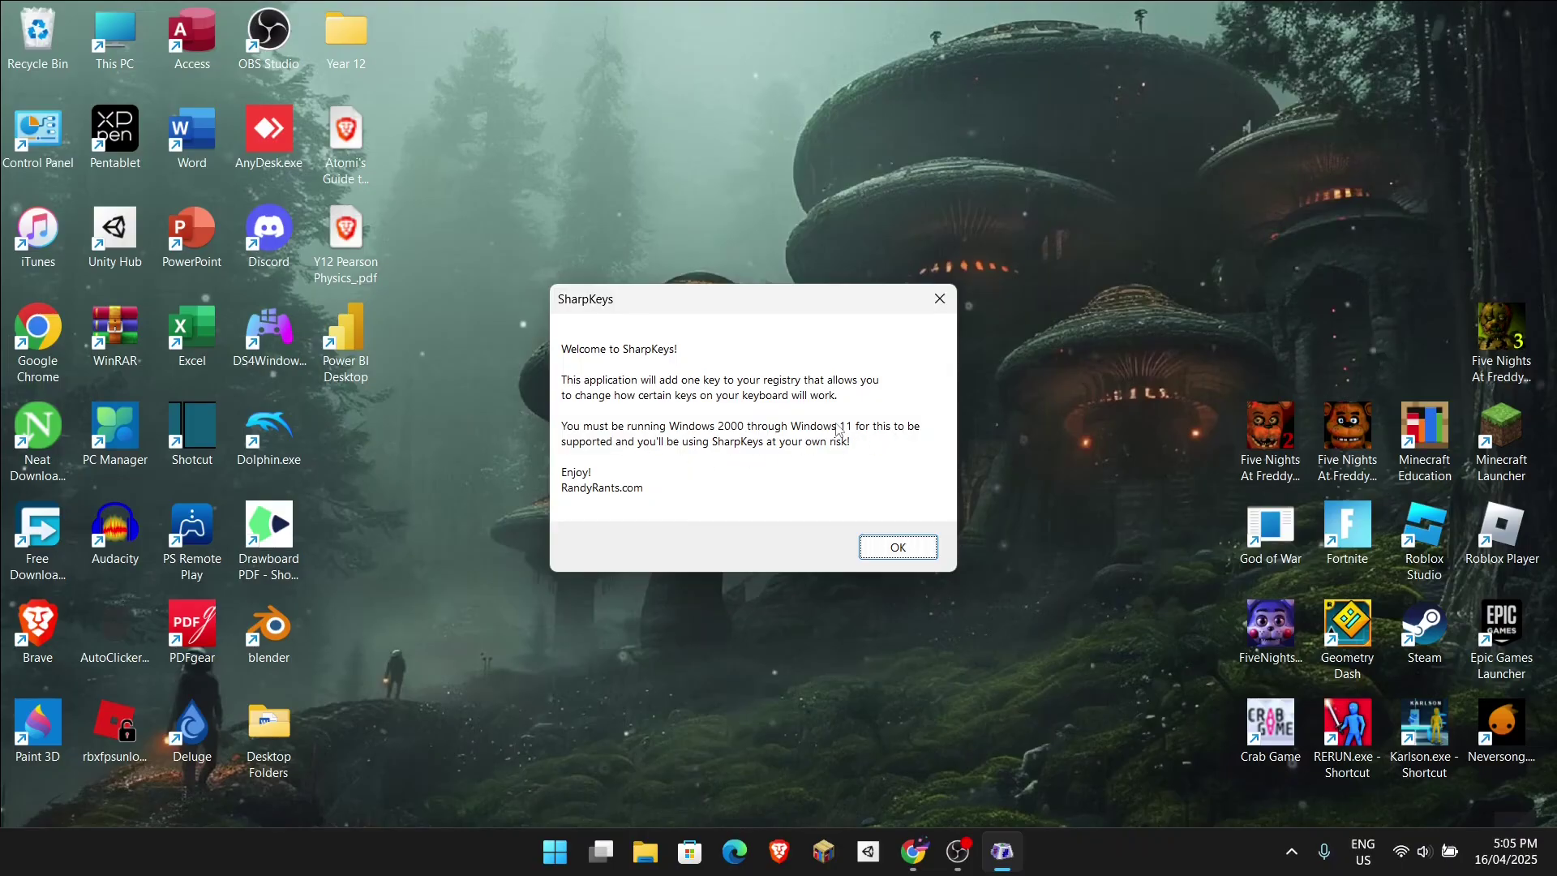
pyautogui.click(925, 552)
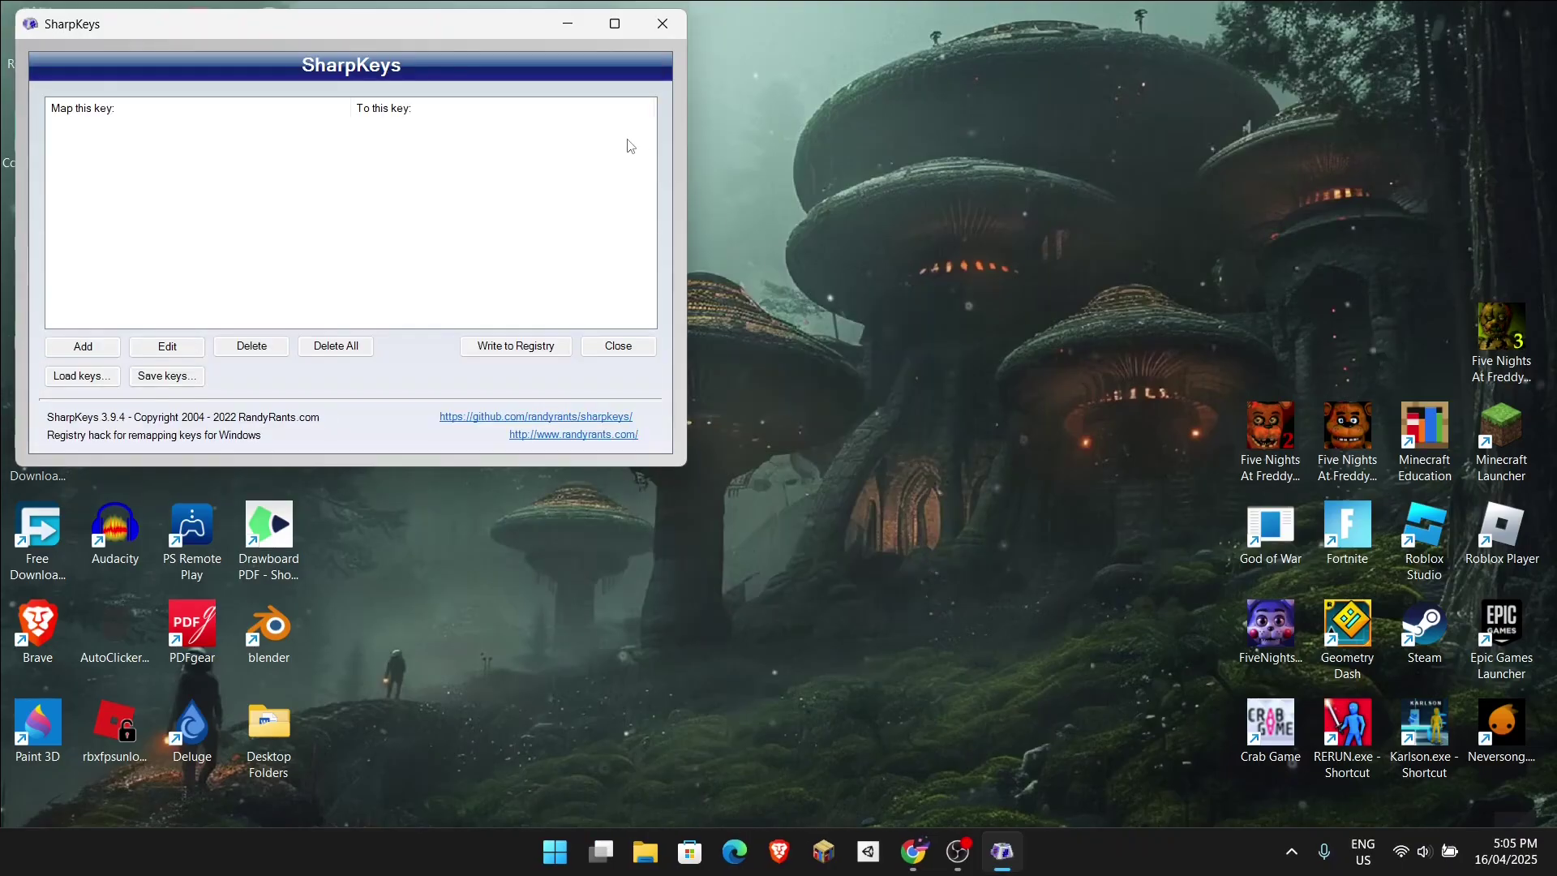
pyautogui.moveTo(397, 26); pyautogui.dragTo(669, 162)
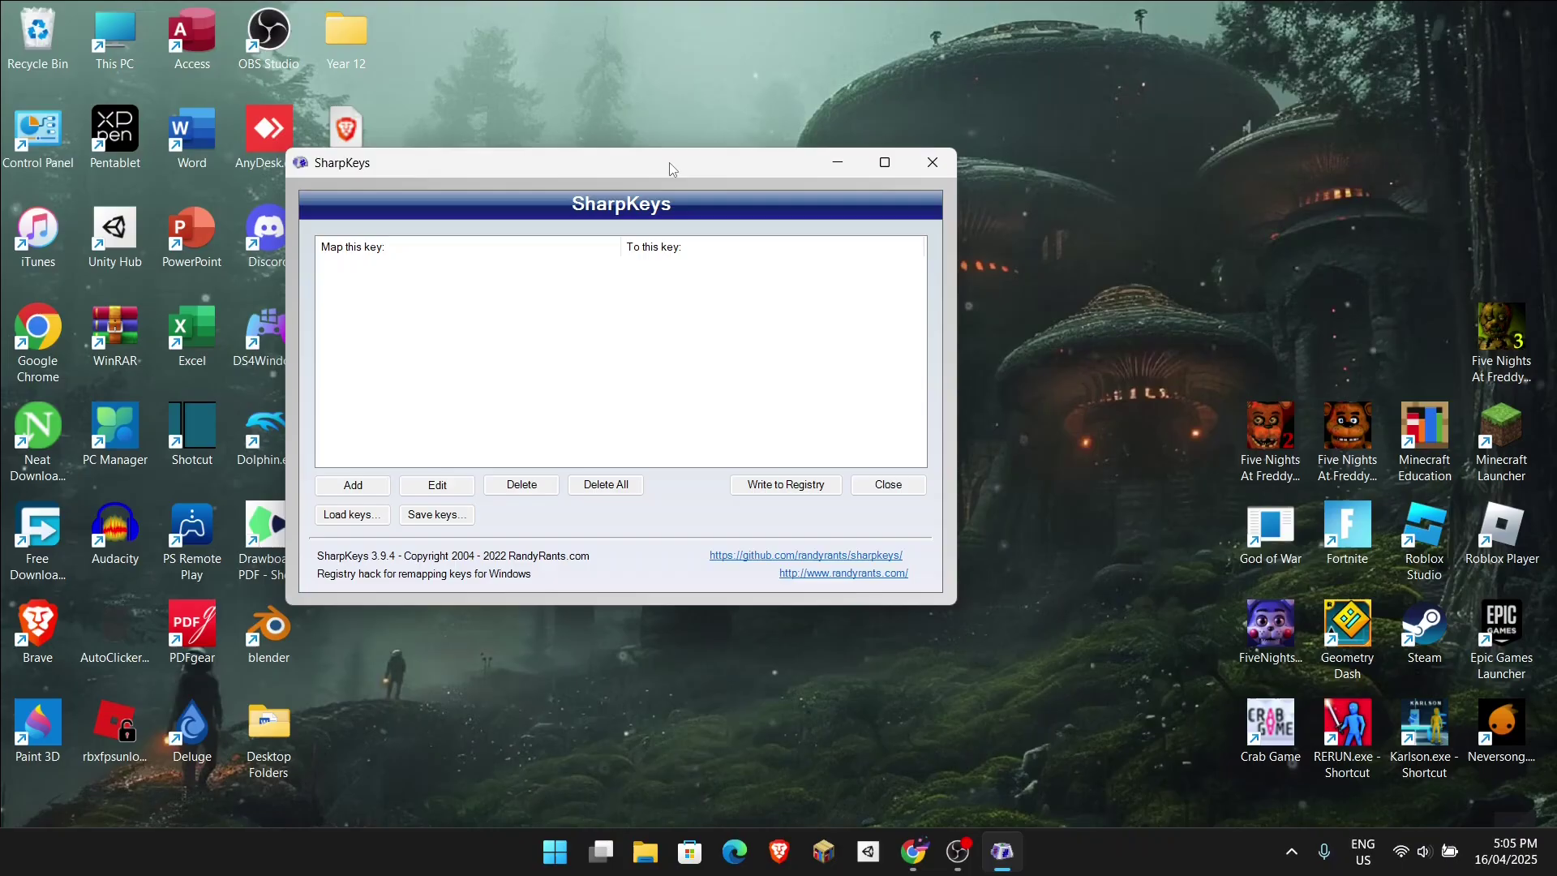
# Step: Start a new key mapping, browsing the key lists and trying Space as the source key
pyautogui.click(342, 490)
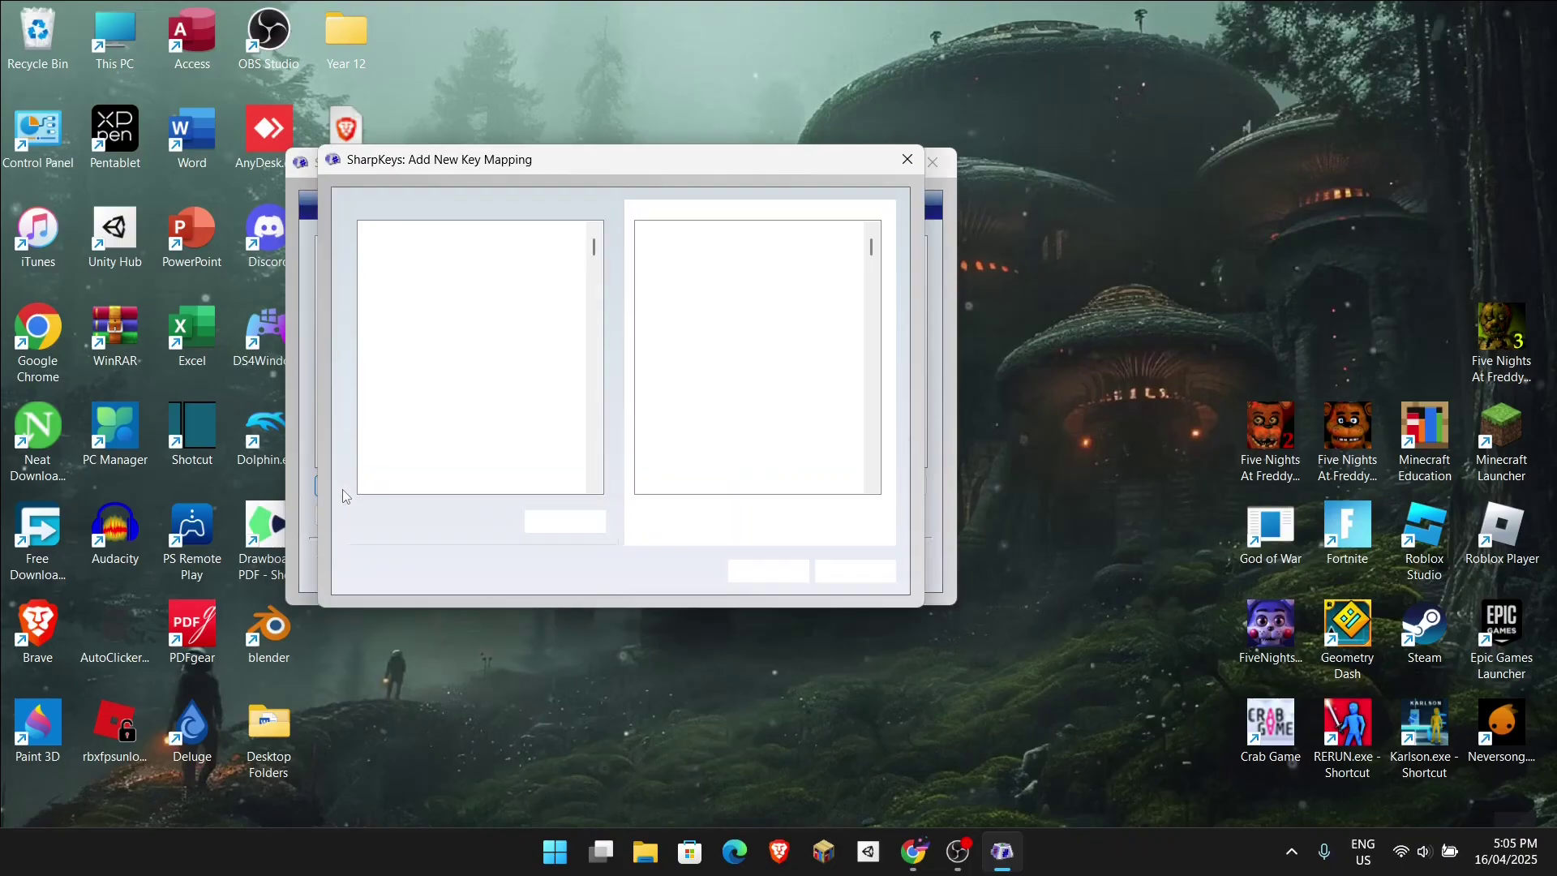
pyautogui.scroll(-15, 459, 328)
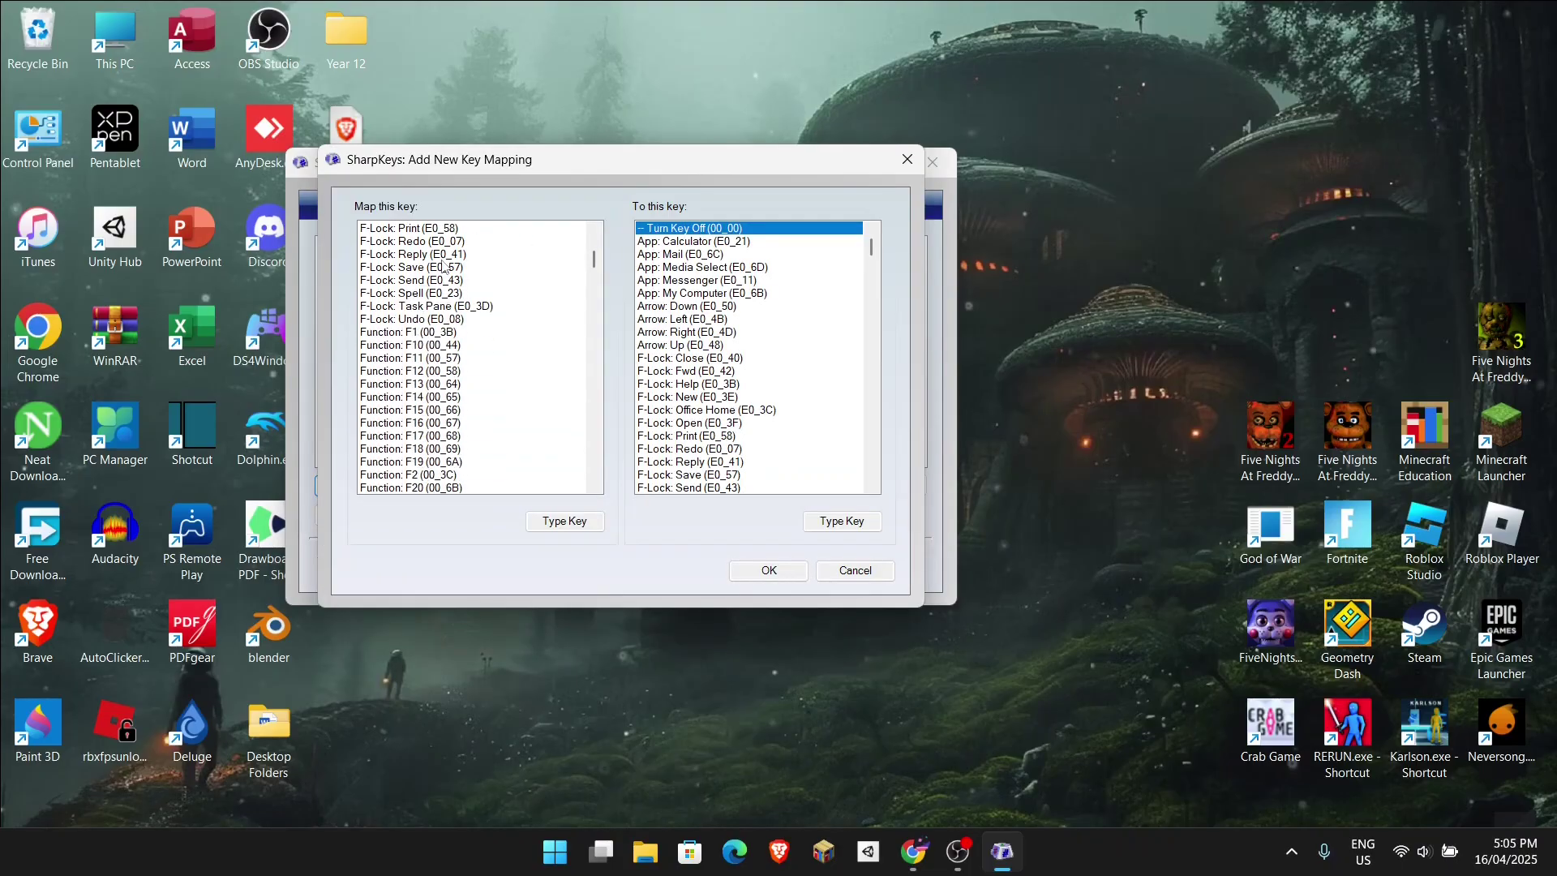
pyautogui.click(439, 371)
pyautogui.scroll(-13, 767, 357)
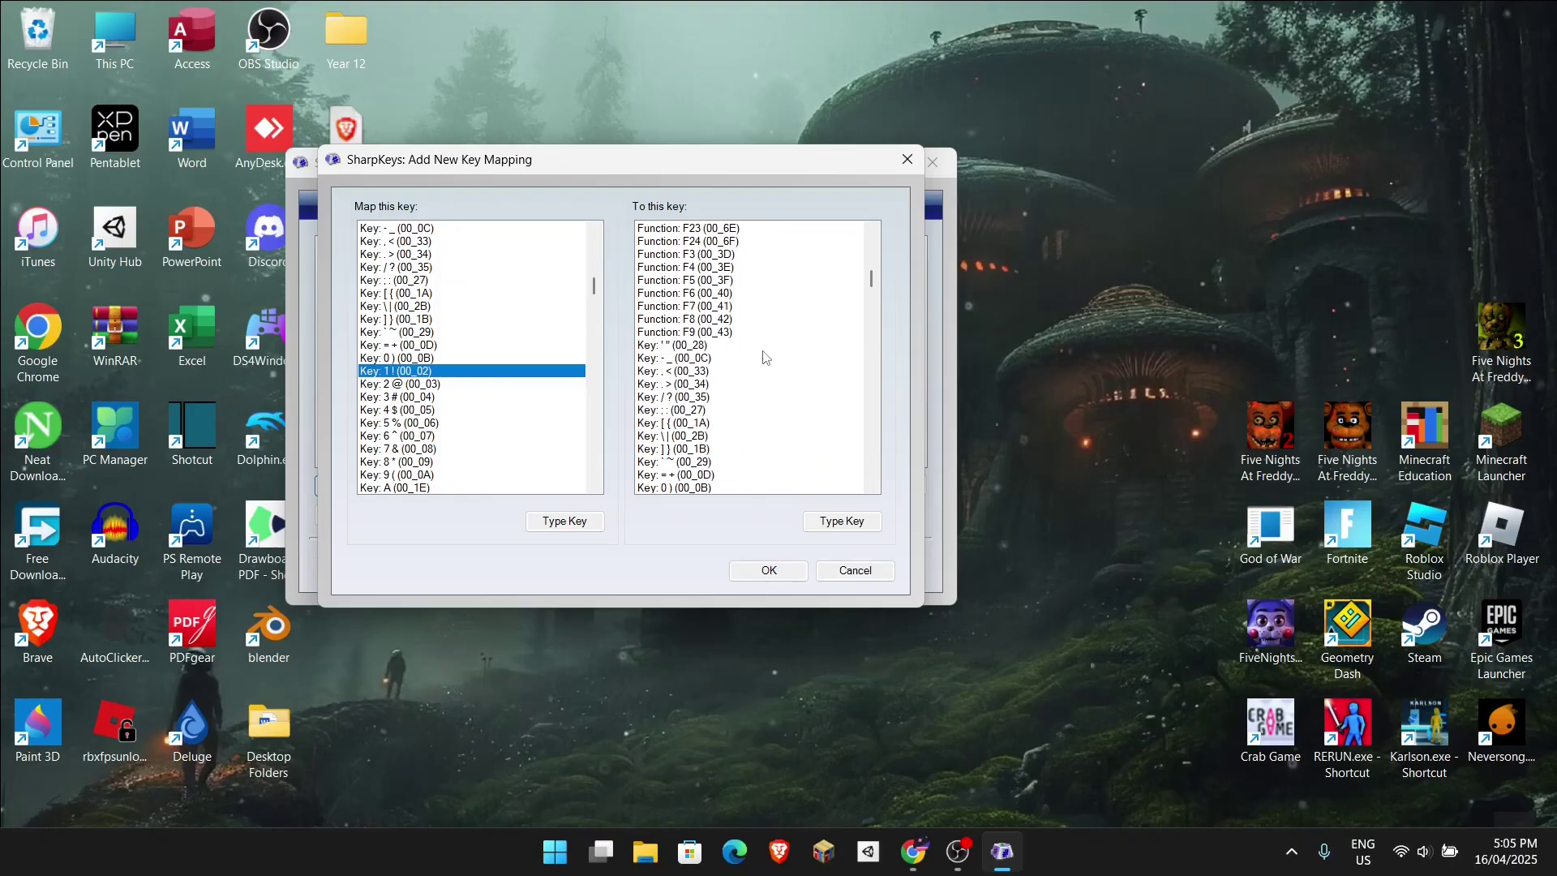
pyautogui.click(712, 384)
pyautogui.scroll(6, 714, 386)
pyautogui.scroll(15, 491, 339)
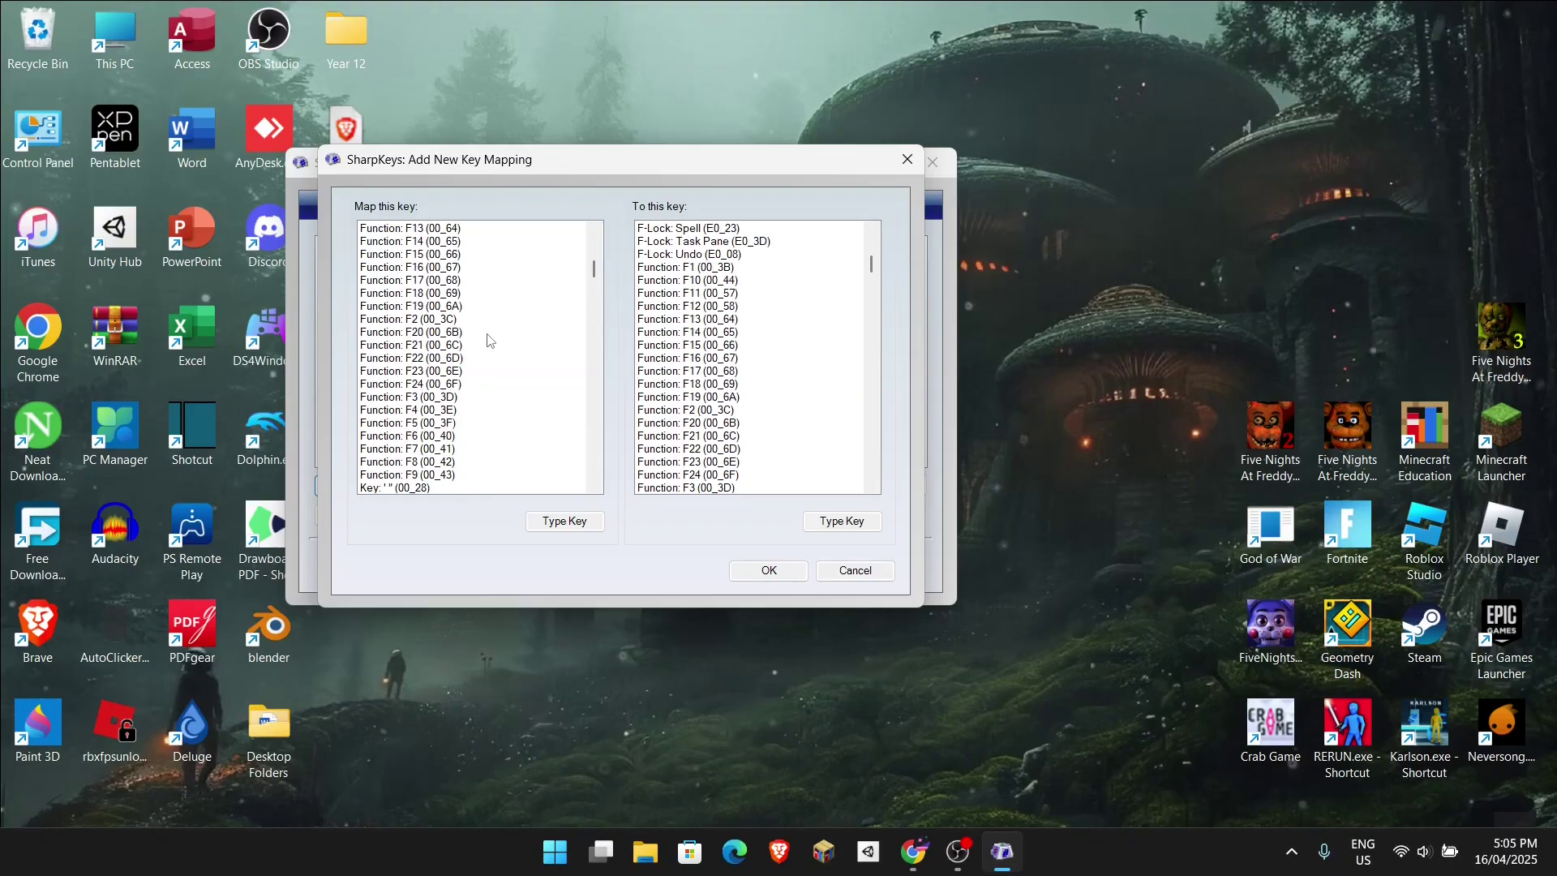
pyautogui.scroll(5, 492, 339)
pyautogui.scroll(-20, 430, 381)
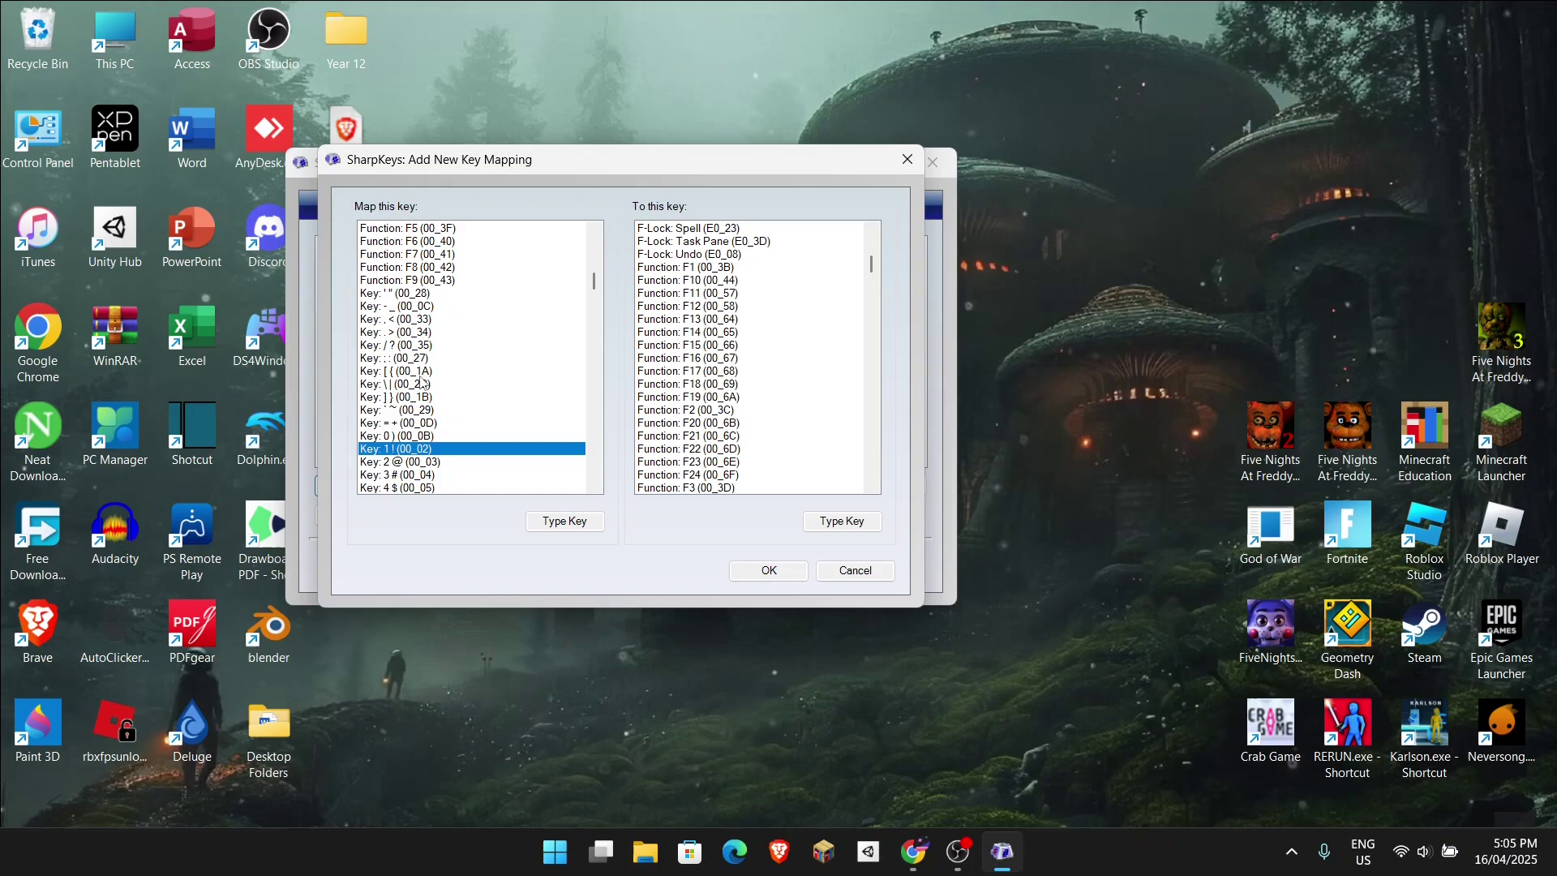
pyautogui.scroll(-15, 429, 383)
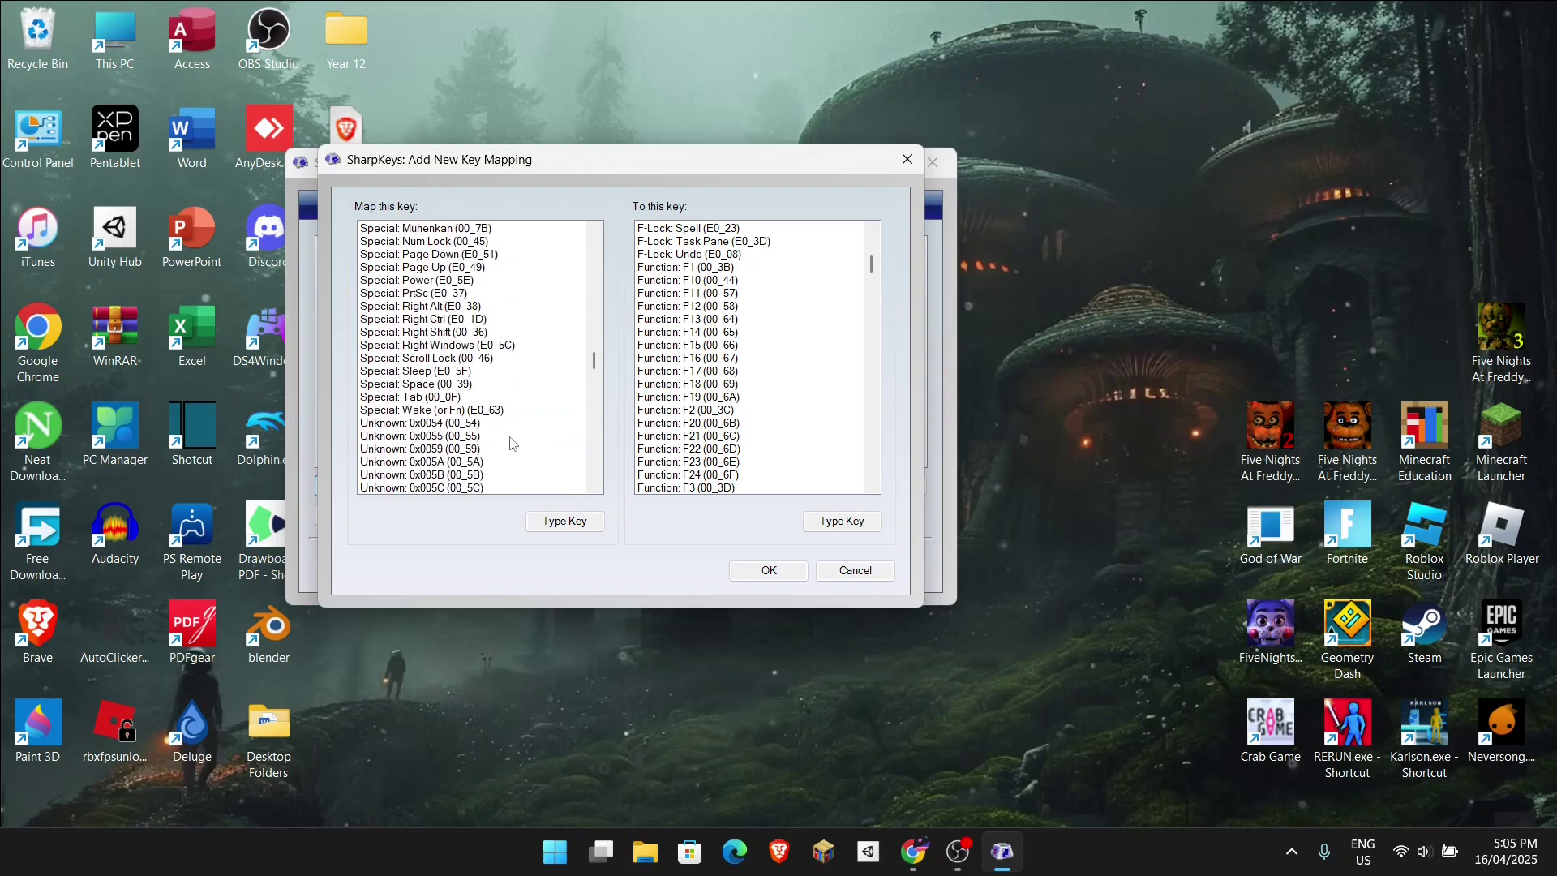
pyautogui.click(558, 523)
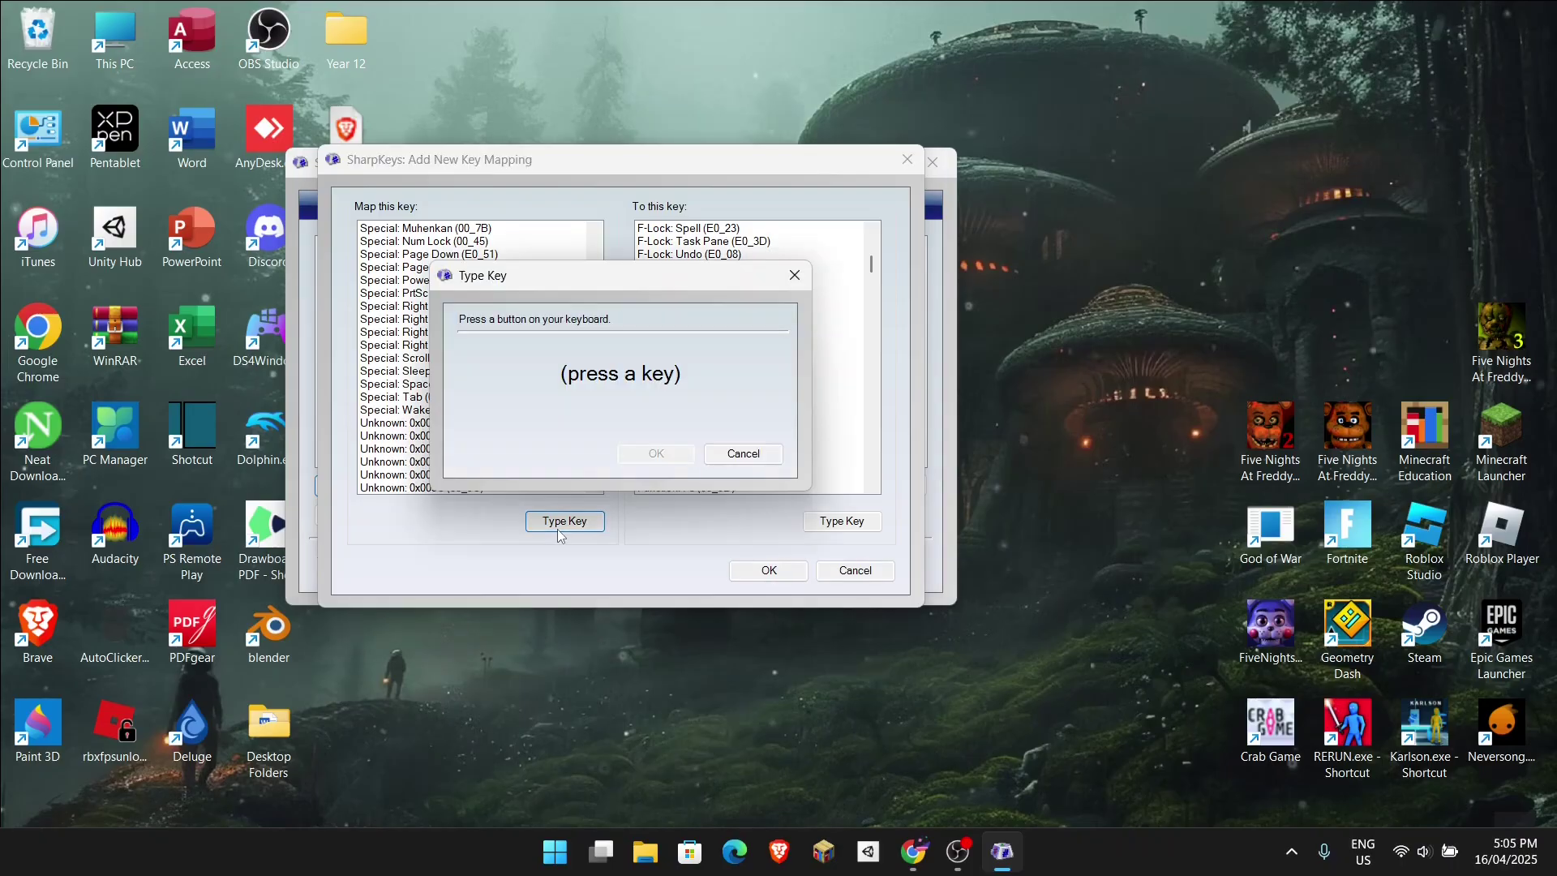
pyautogui.press('space')
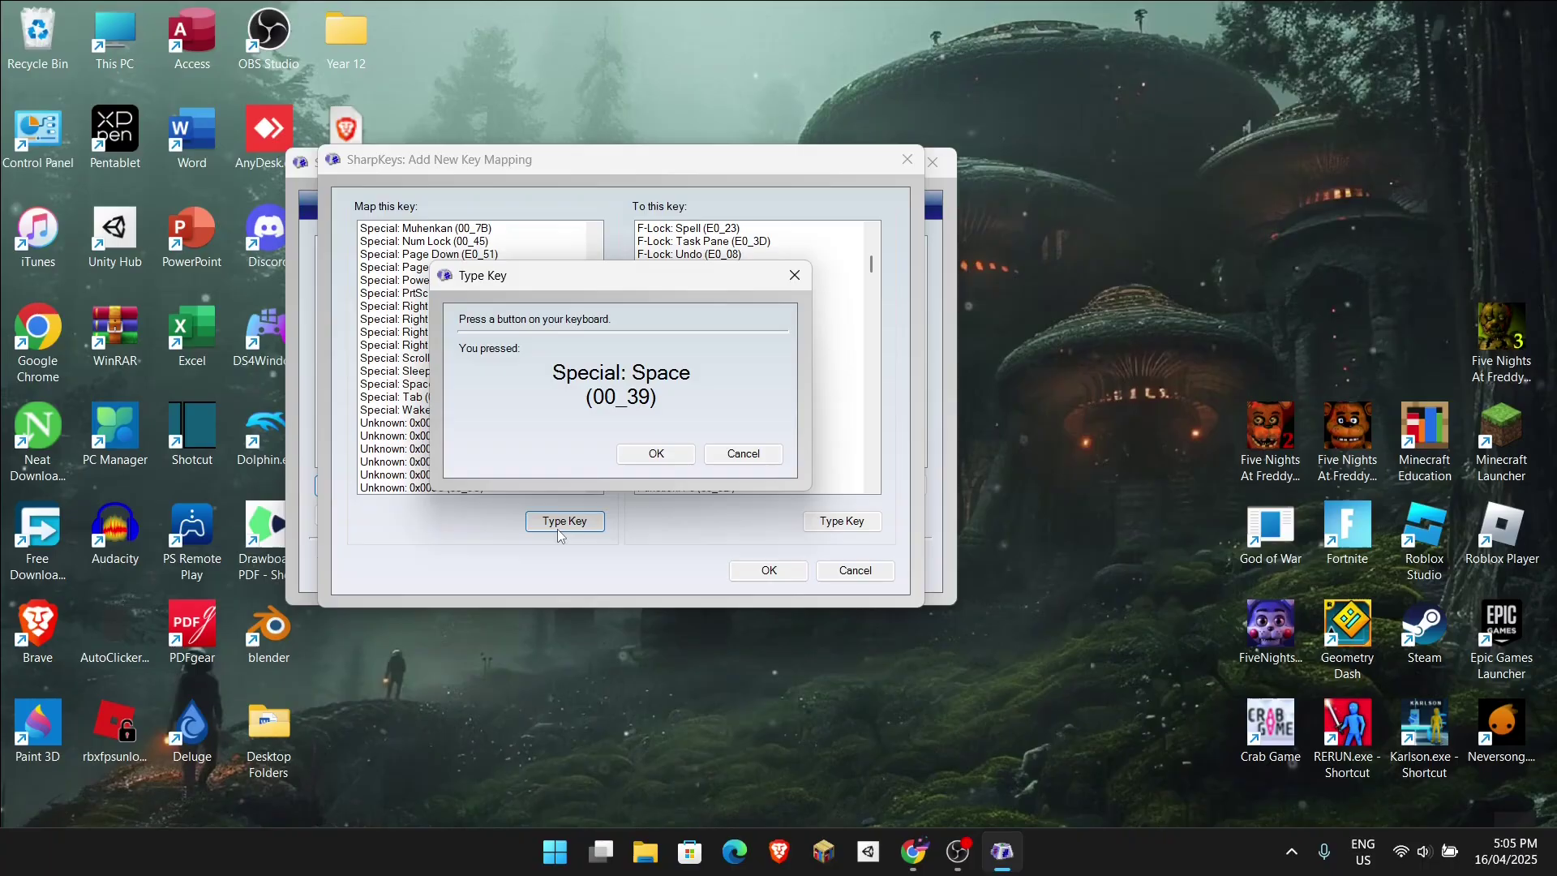
pyautogui.click(649, 457)
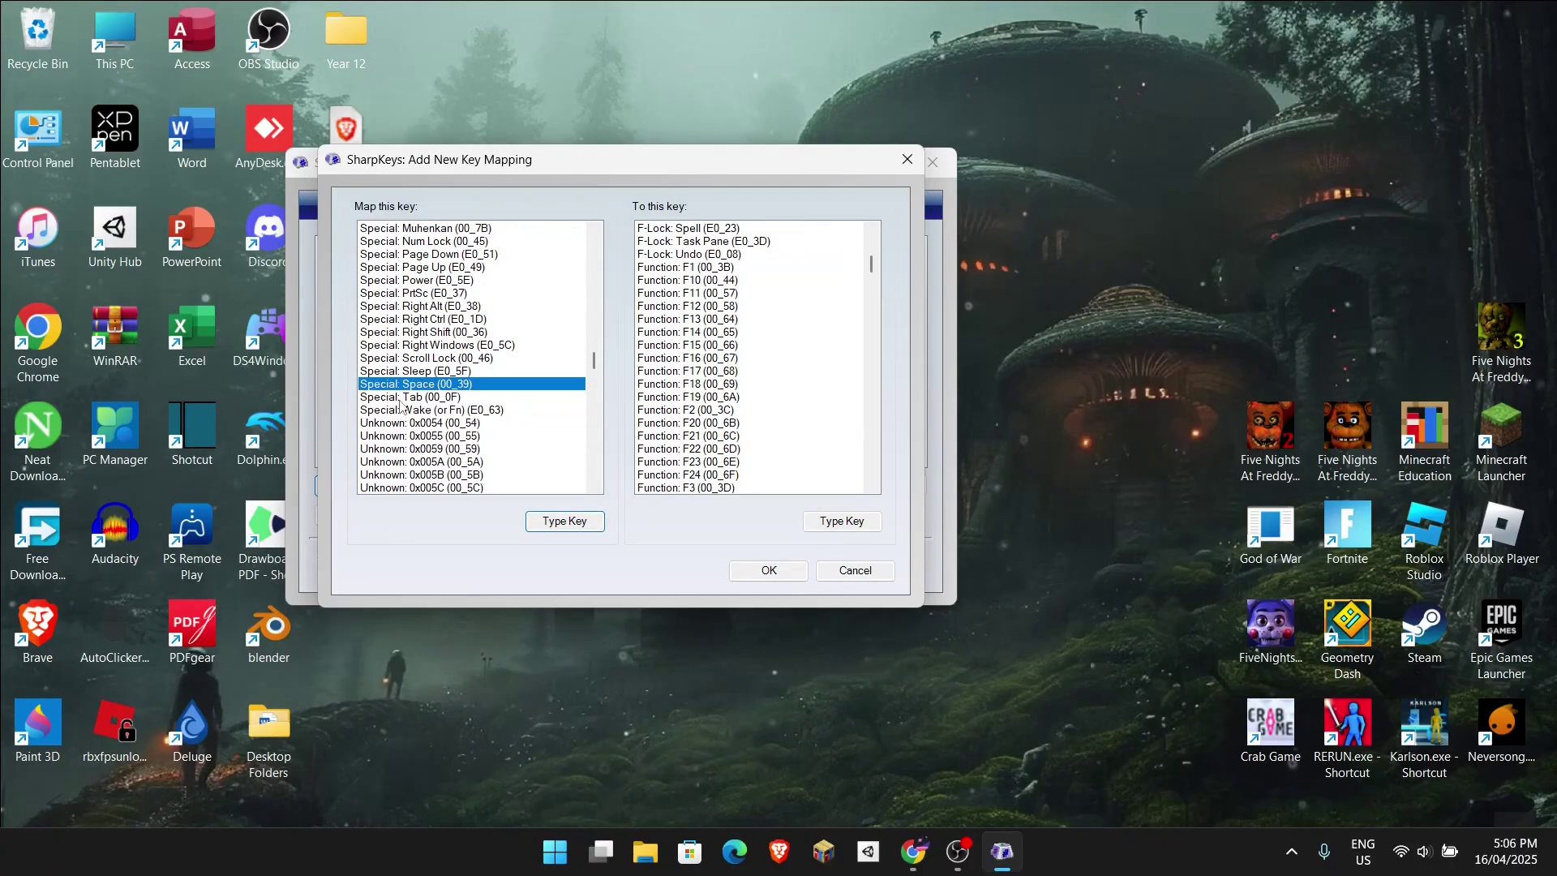
# Step: Capture ` ~ as the key to map and Escape as its replacement
pyautogui.click(557, 525)
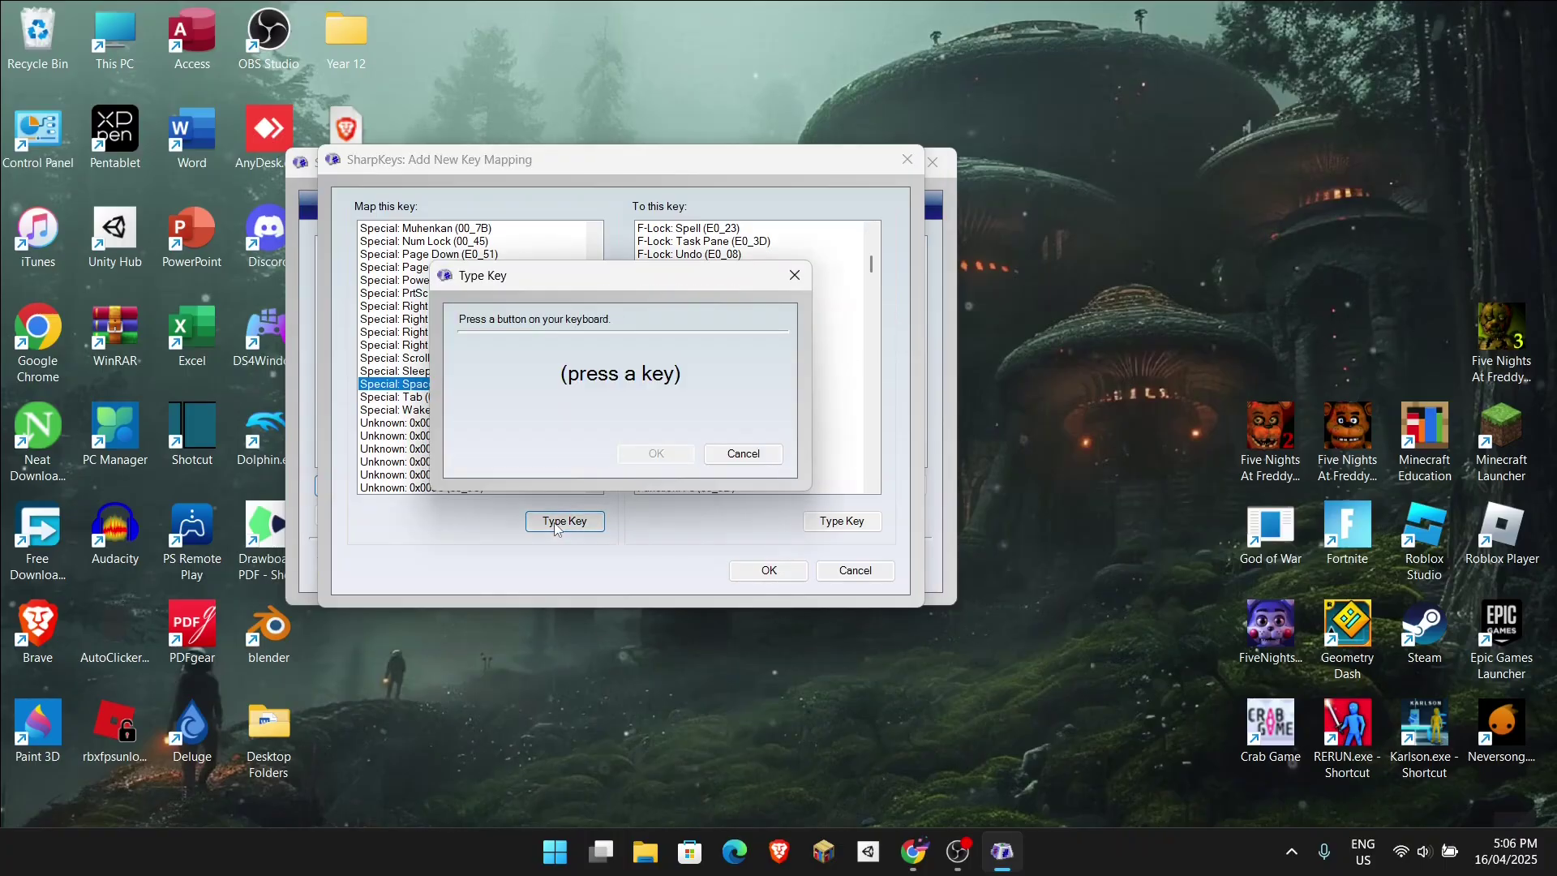
pyautogui.press('`')
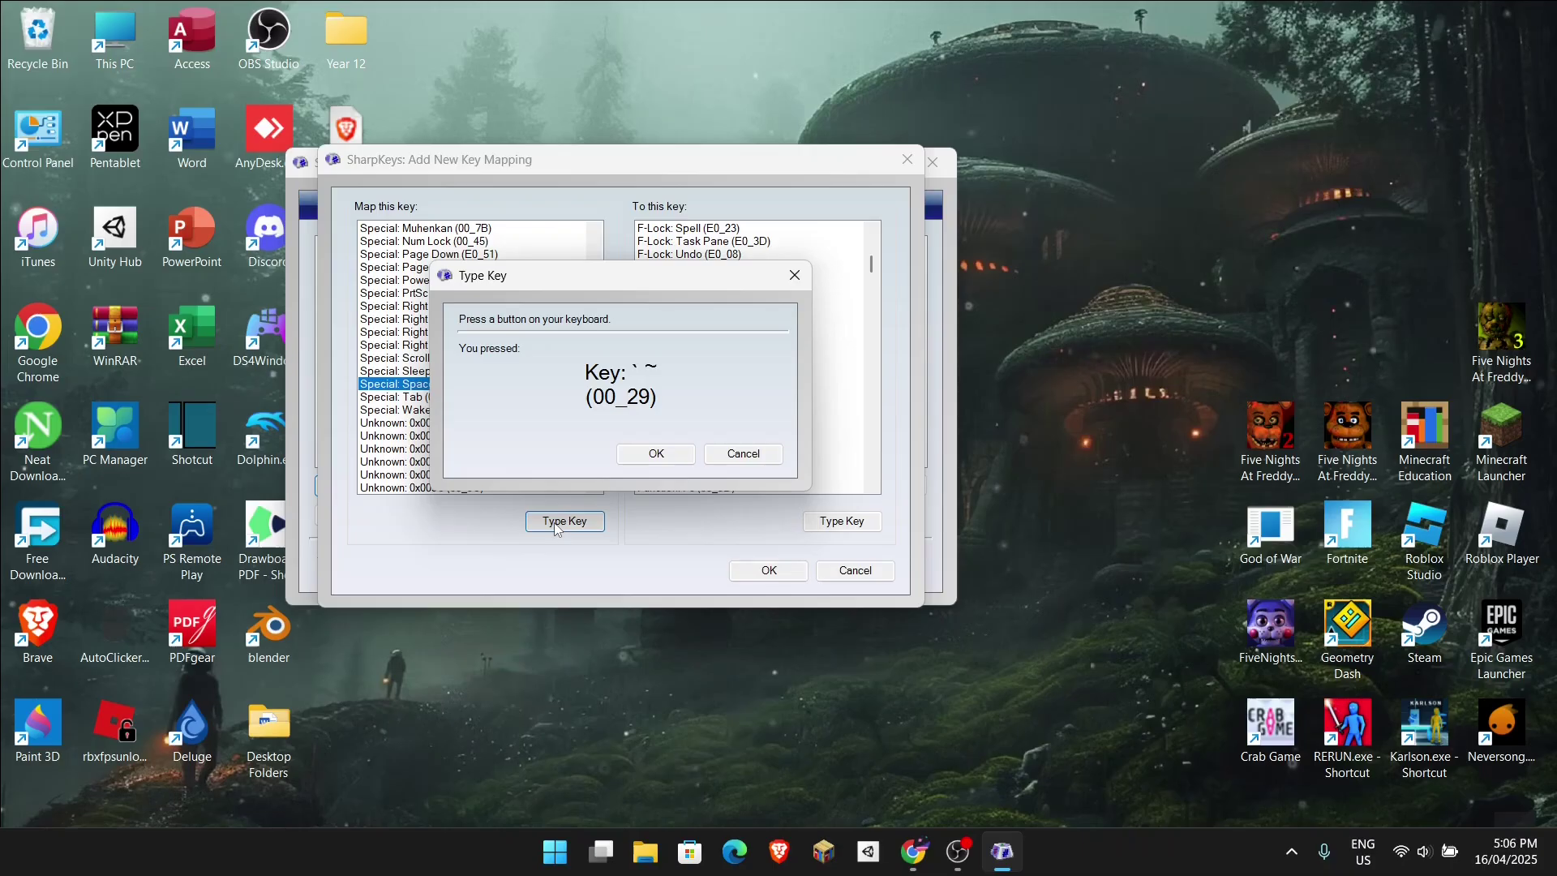
pyautogui.click(649, 454)
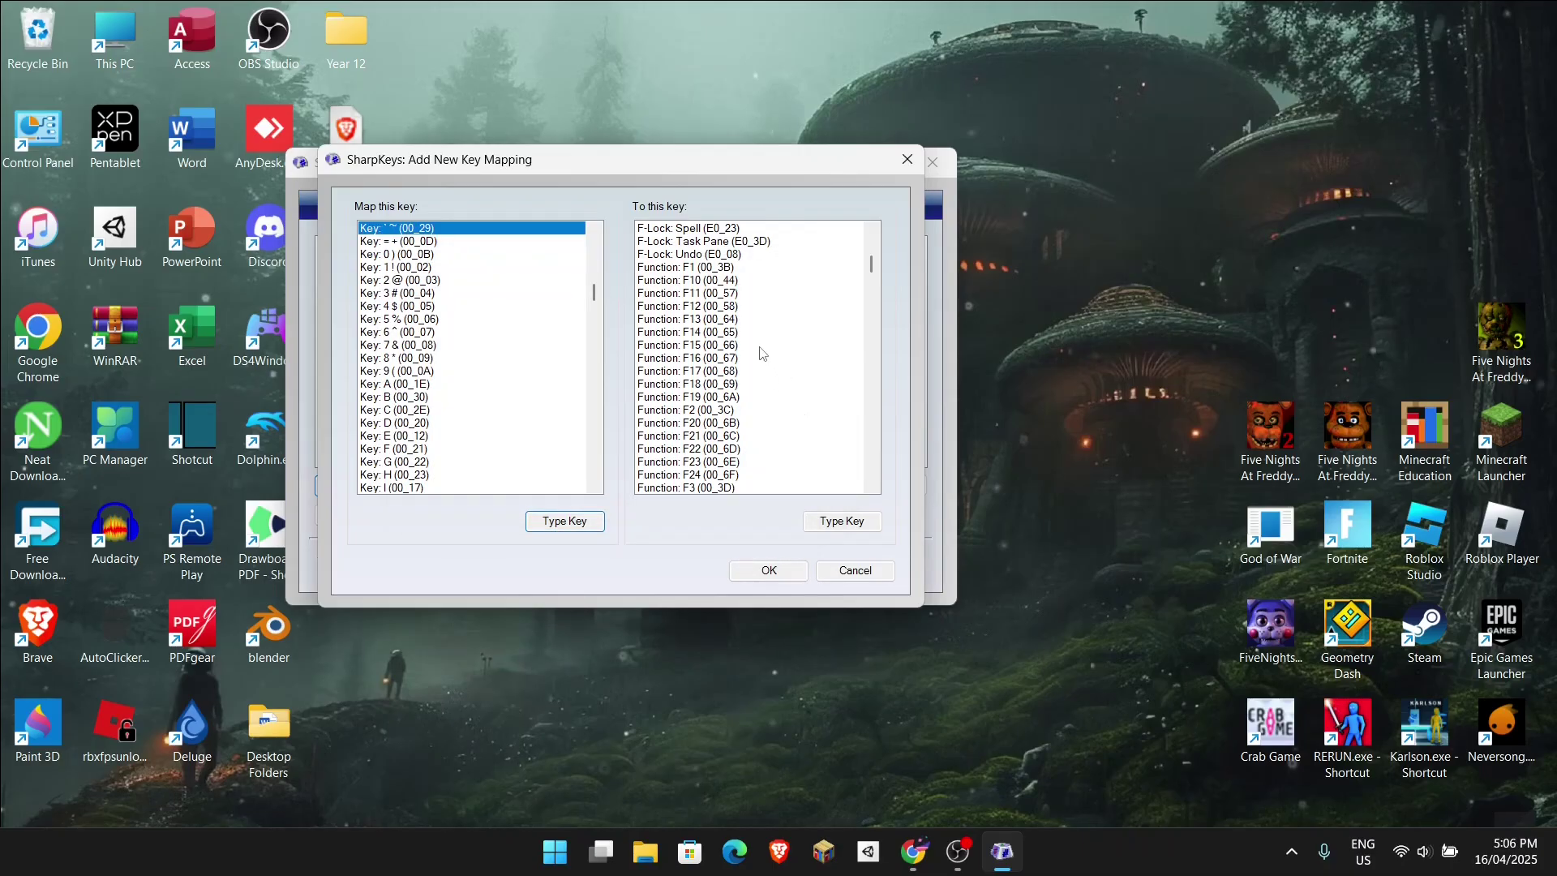
pyautogui.click(876, 528)
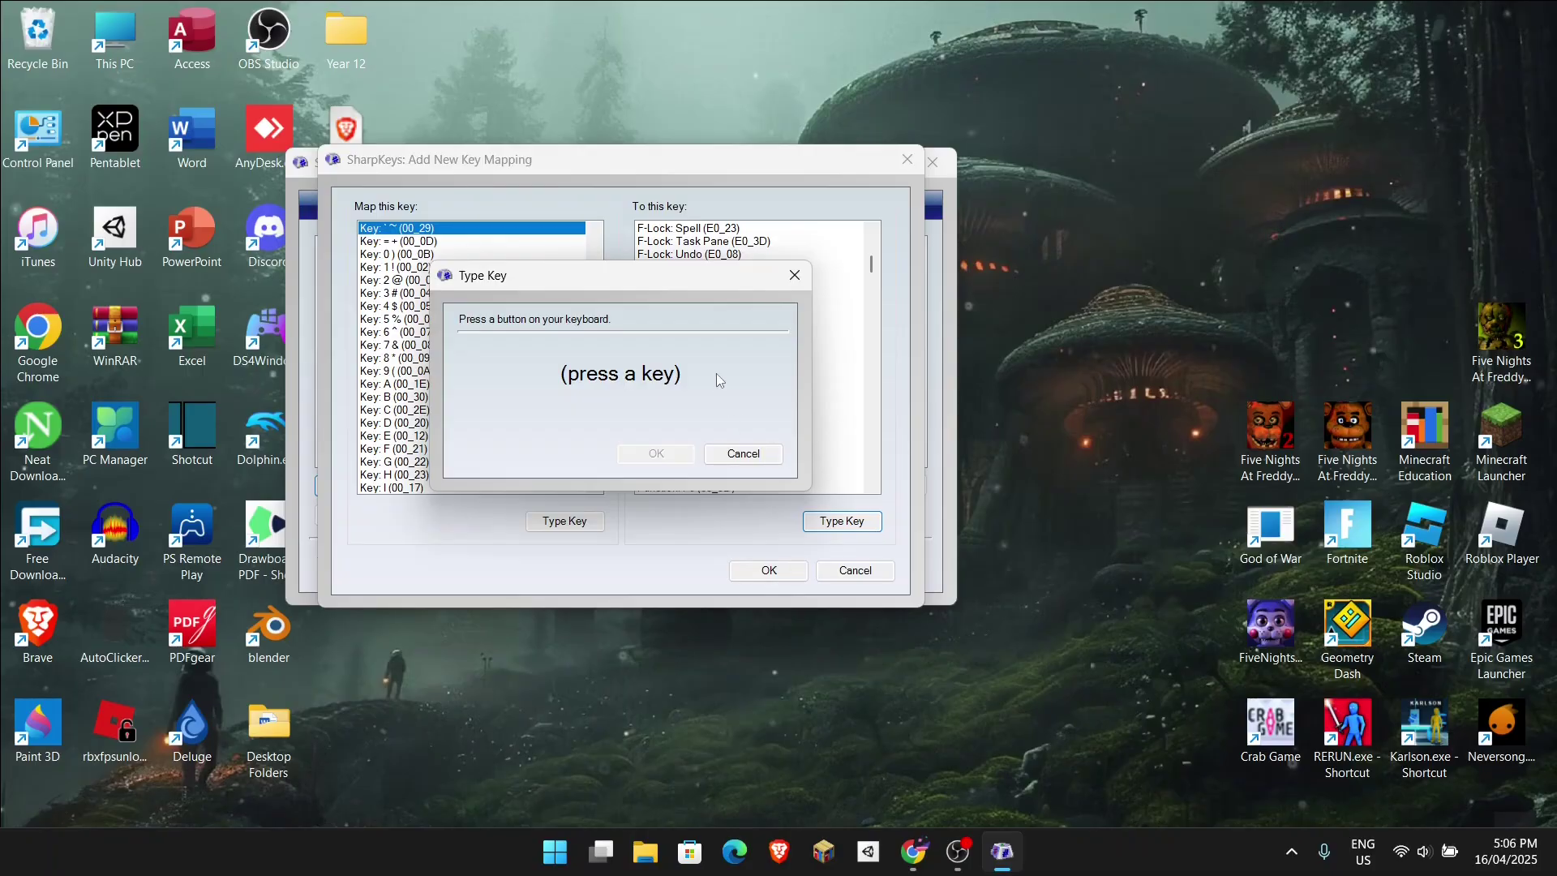
pyautogui.press('Escape')
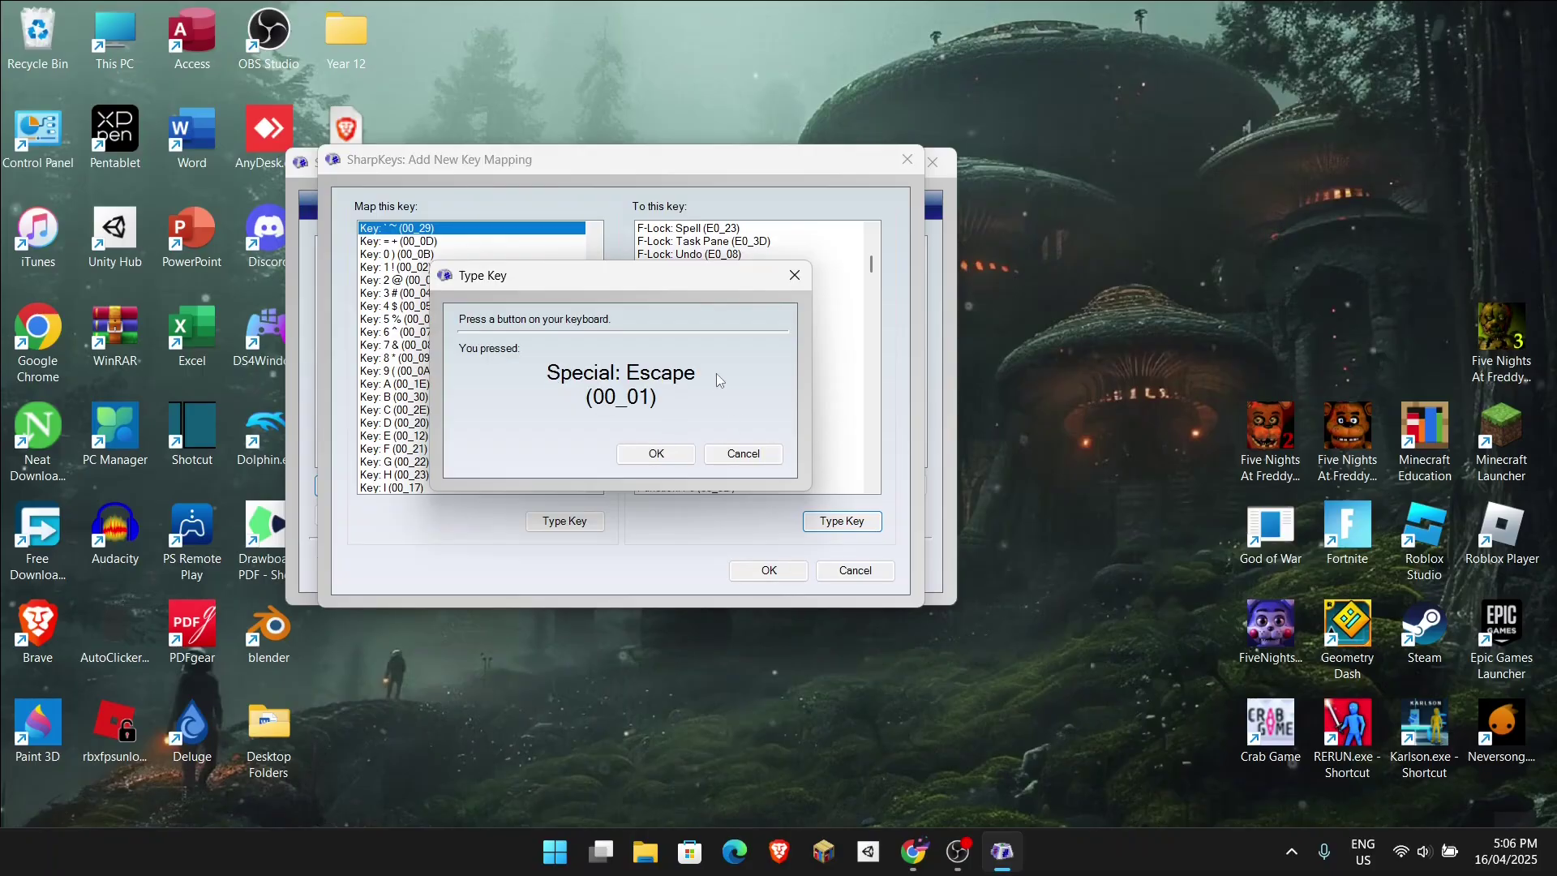
pyautogui.click(684, 460)
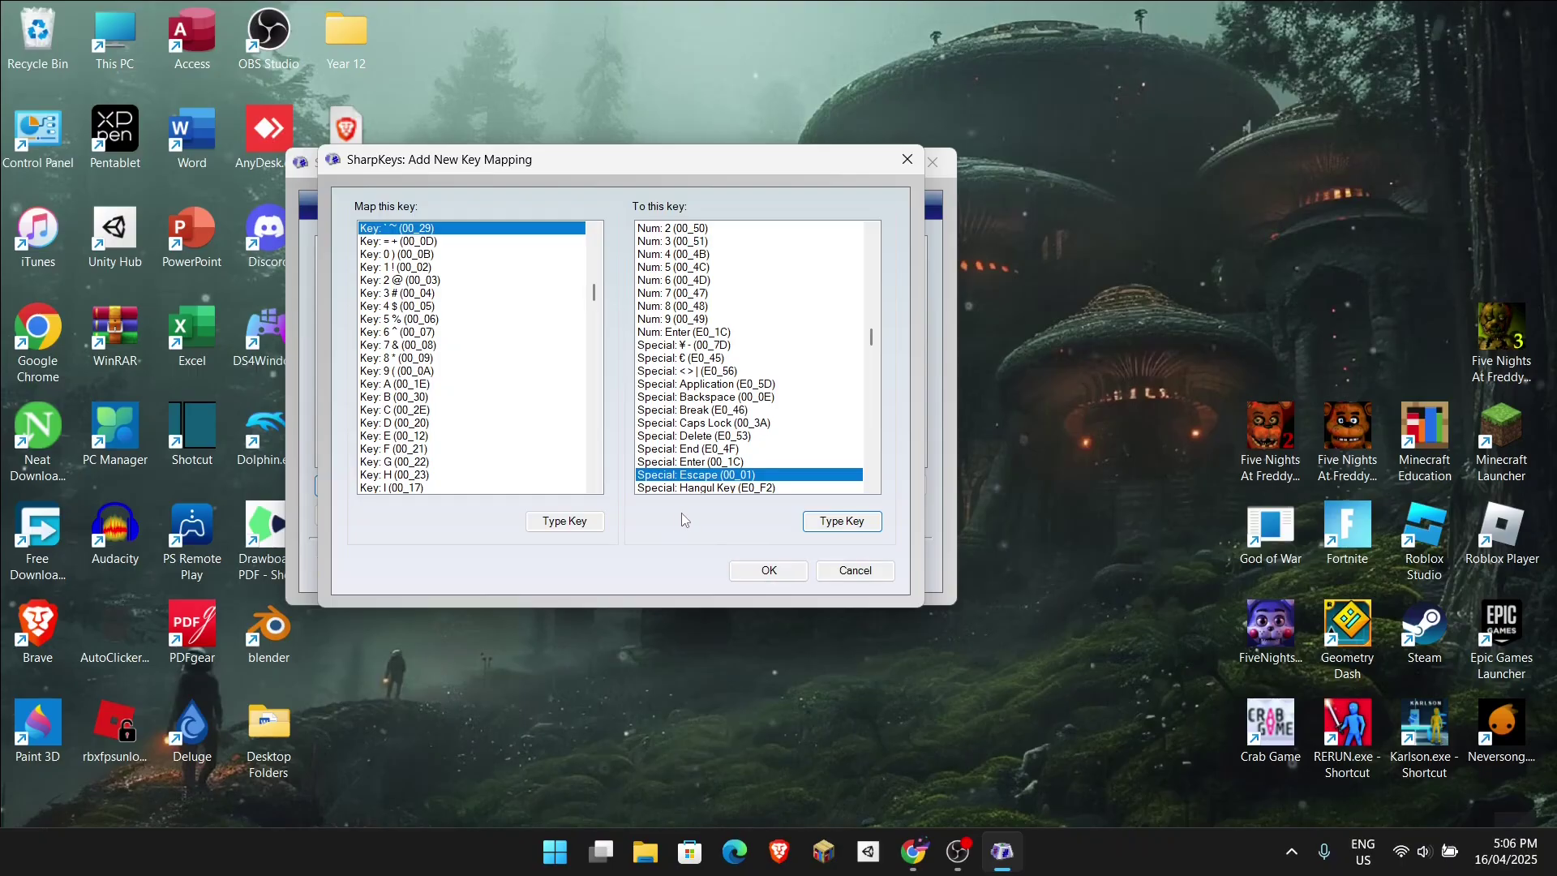
# Step: Add the ` to Escape mapping, write it to the registry, and close SharpKeys
pyautogui.click(746, 571)
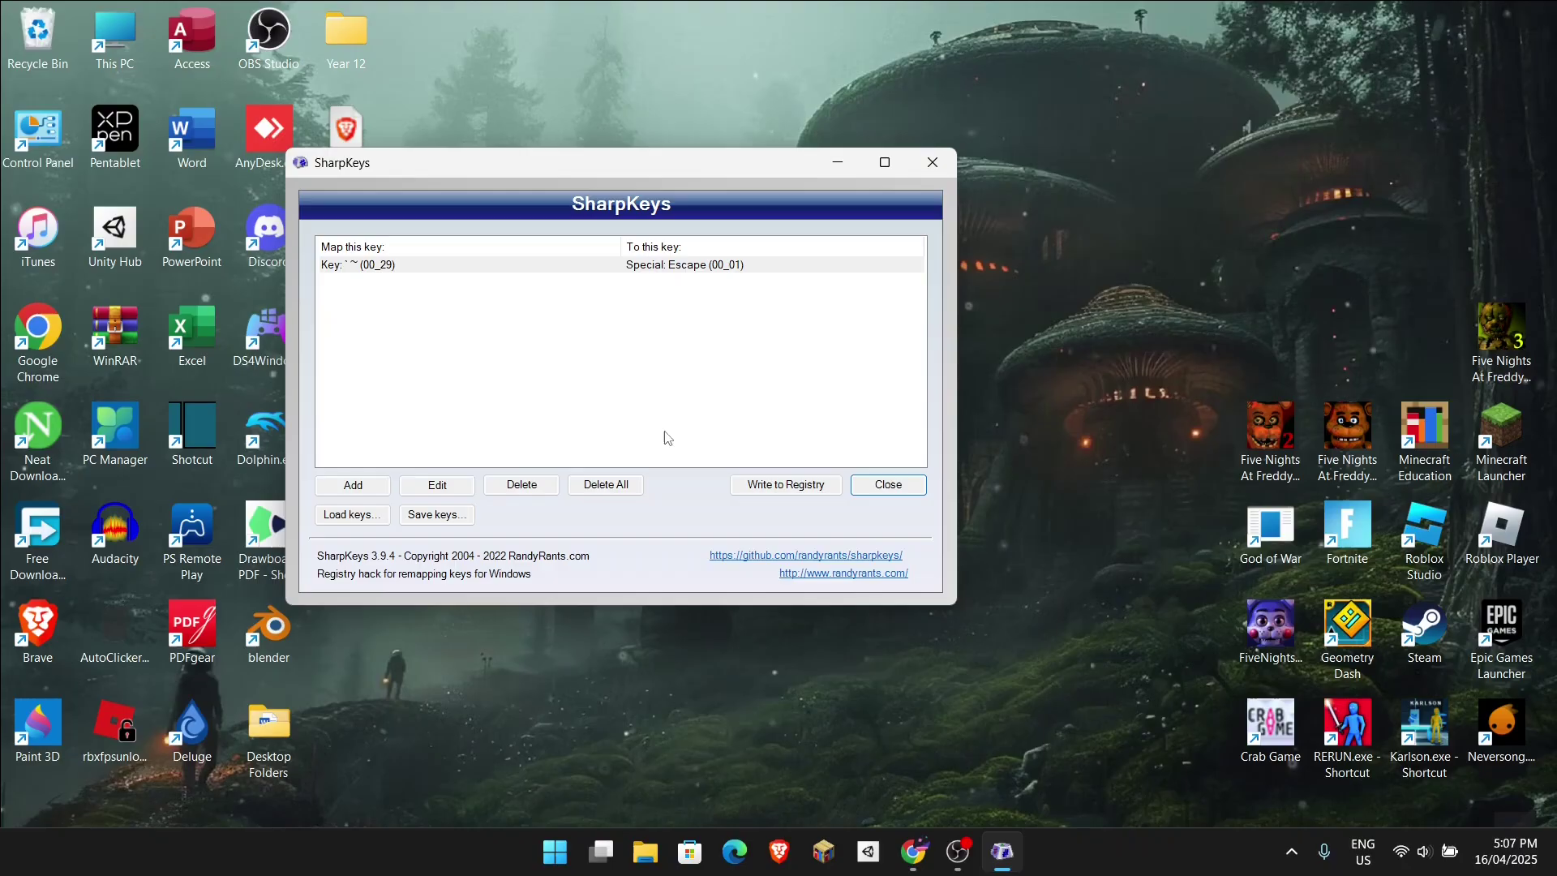
pyautogui.click(757, 486)
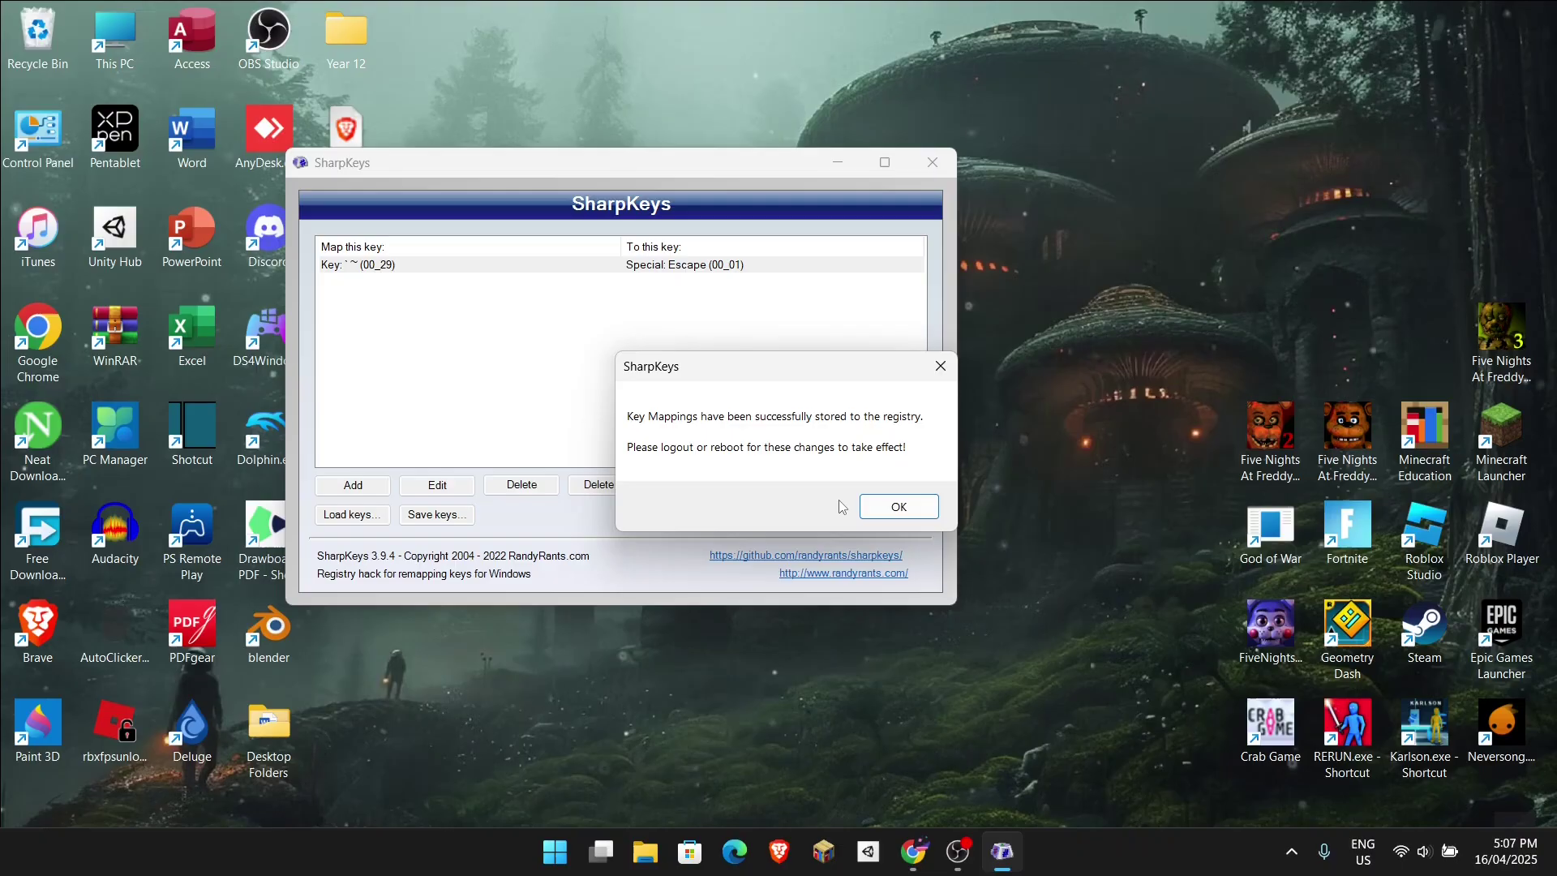
pyautogui.click(925, 512)
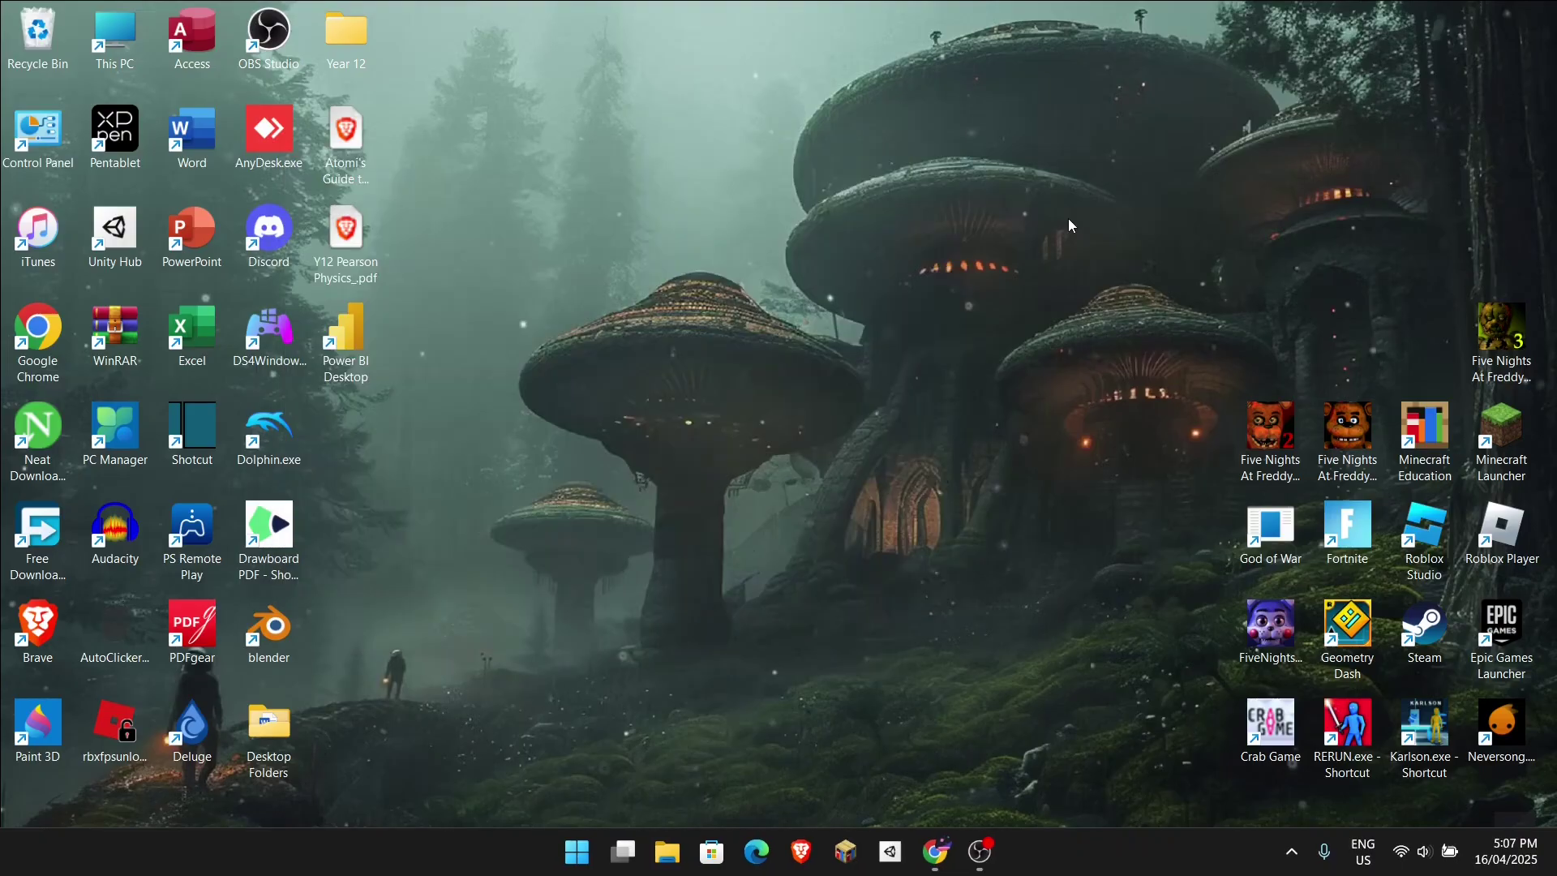
# Step: Search the Microsoft Store for 'powertoys', then close the Store
pyautogui.click(711, 851)
pyautogui.click(567, 21)
pyautogui.write('powertioy')
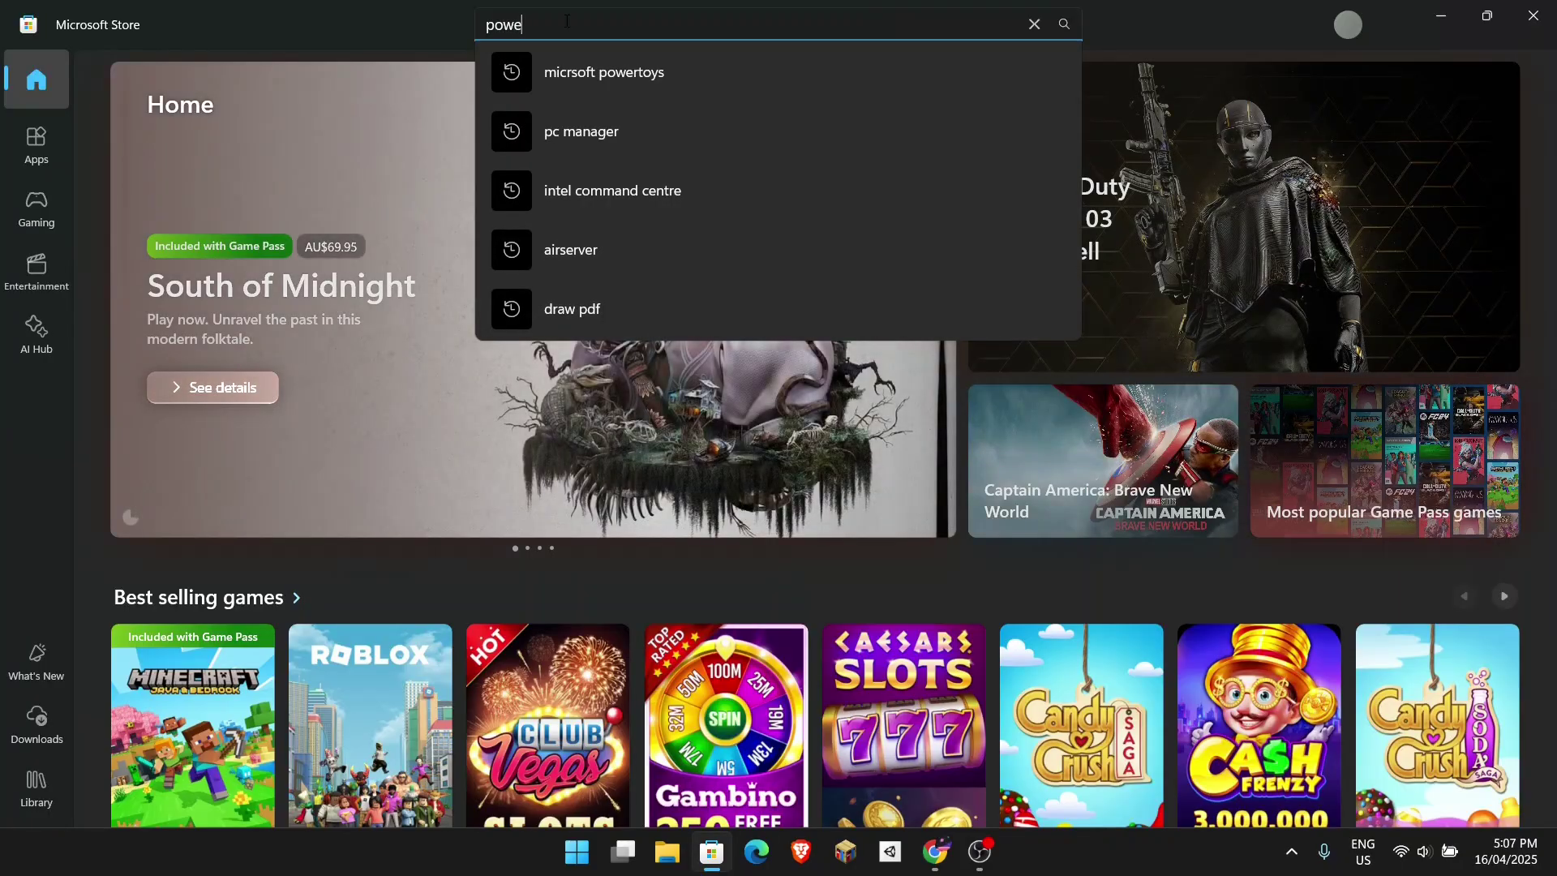
pyautogui.press('BackSpace')
pyautogui.press('BackSpace')
pyautogui.press('BackSpace')
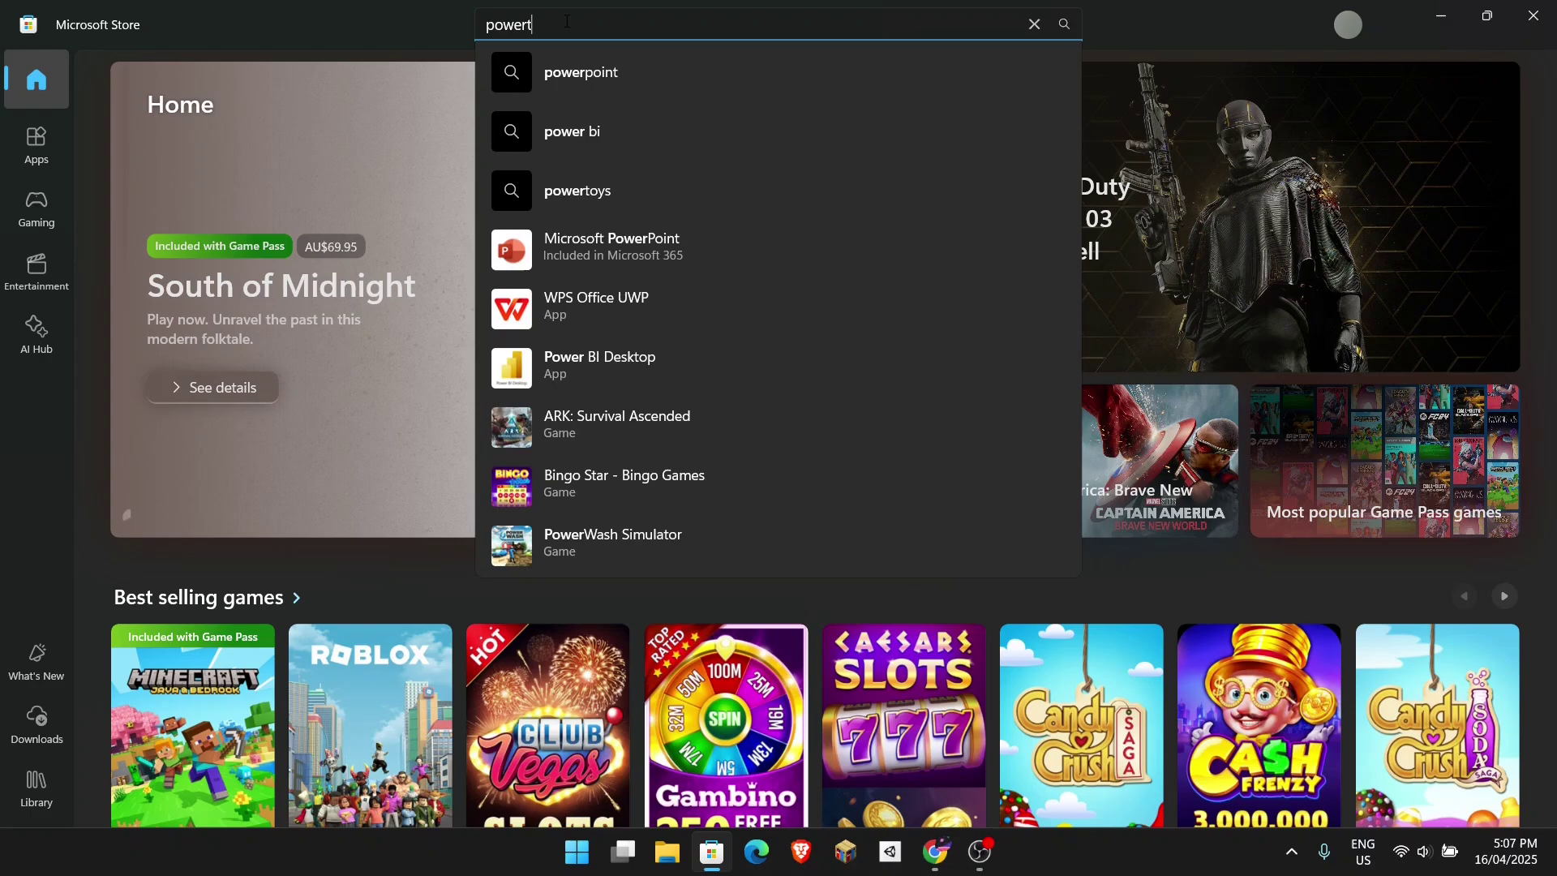
pyautogui.write('oys')
pyautogui.press('Return')
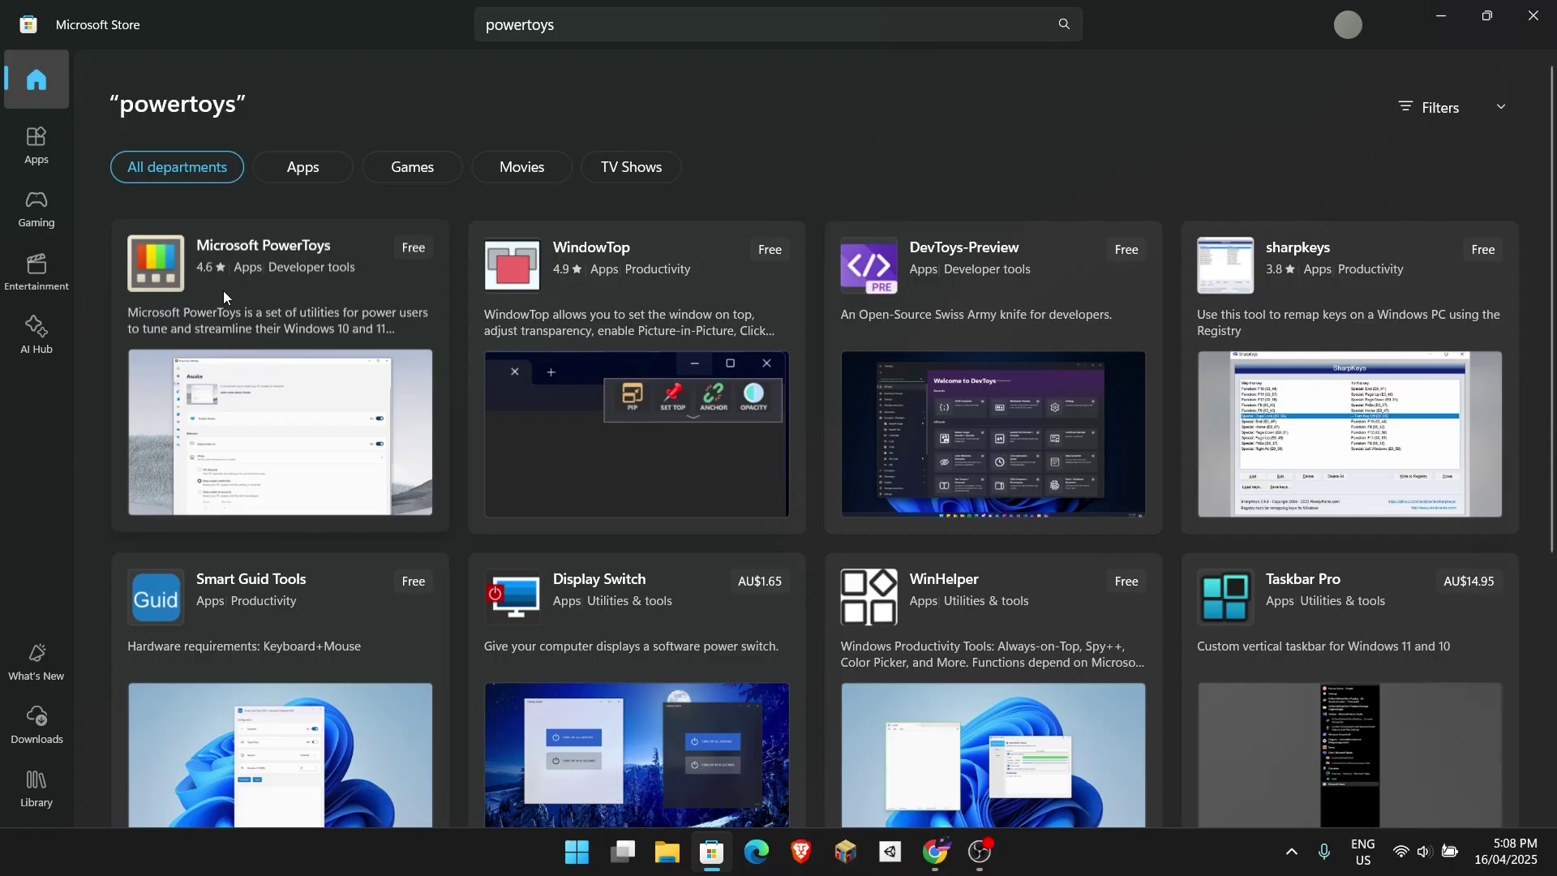
pyautogui.click(1533, 14)
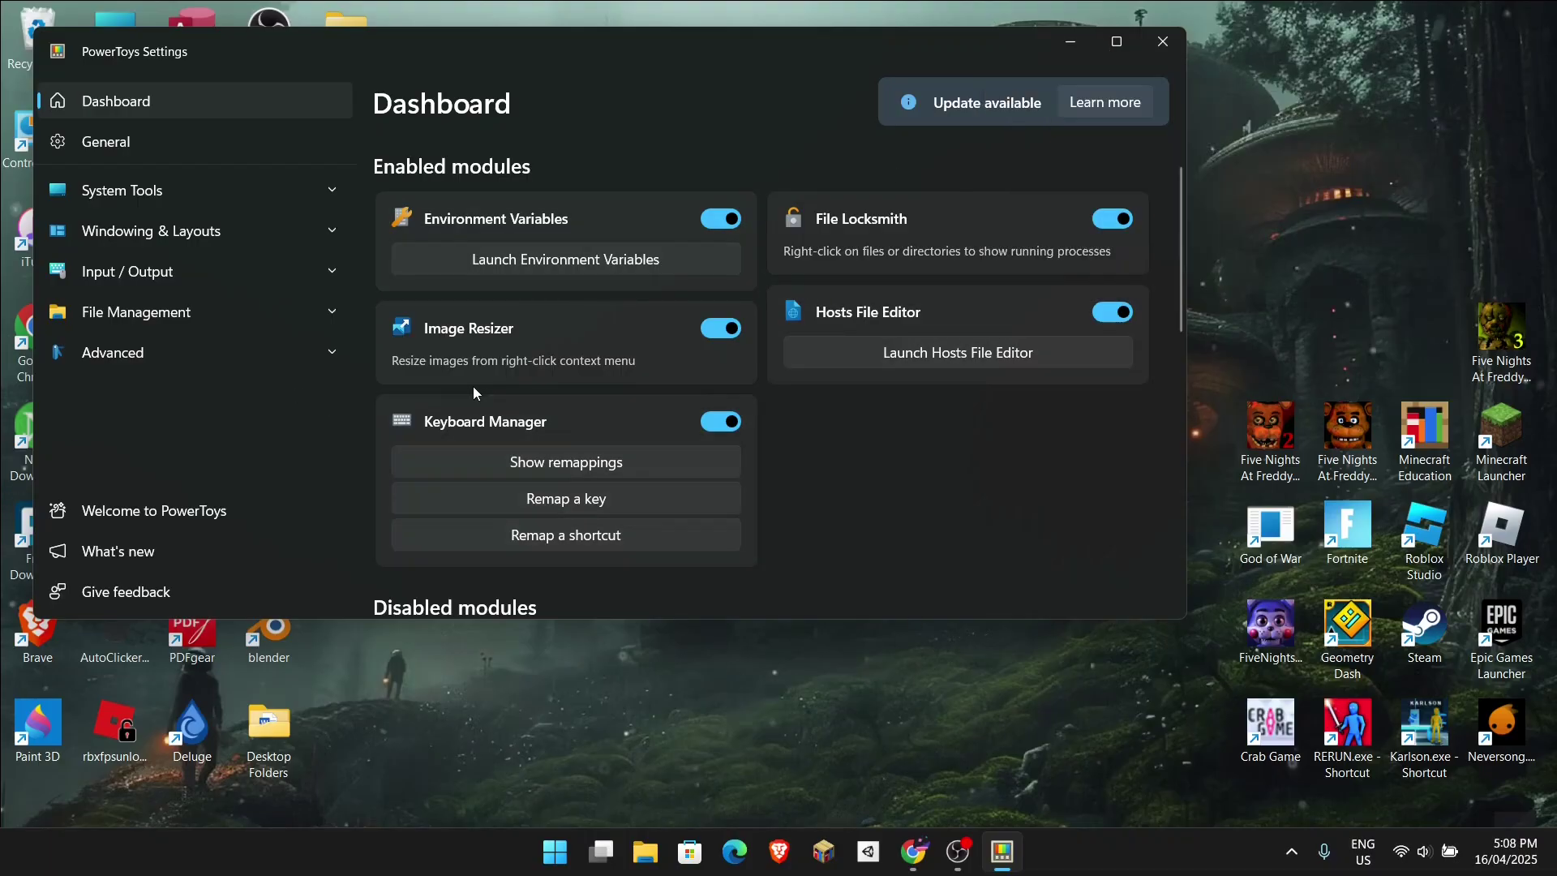
# Step: Maximize PowerToys Settings and open Keyboard Manager under Input / Output
pyautogui.doubleClick(674, 49)
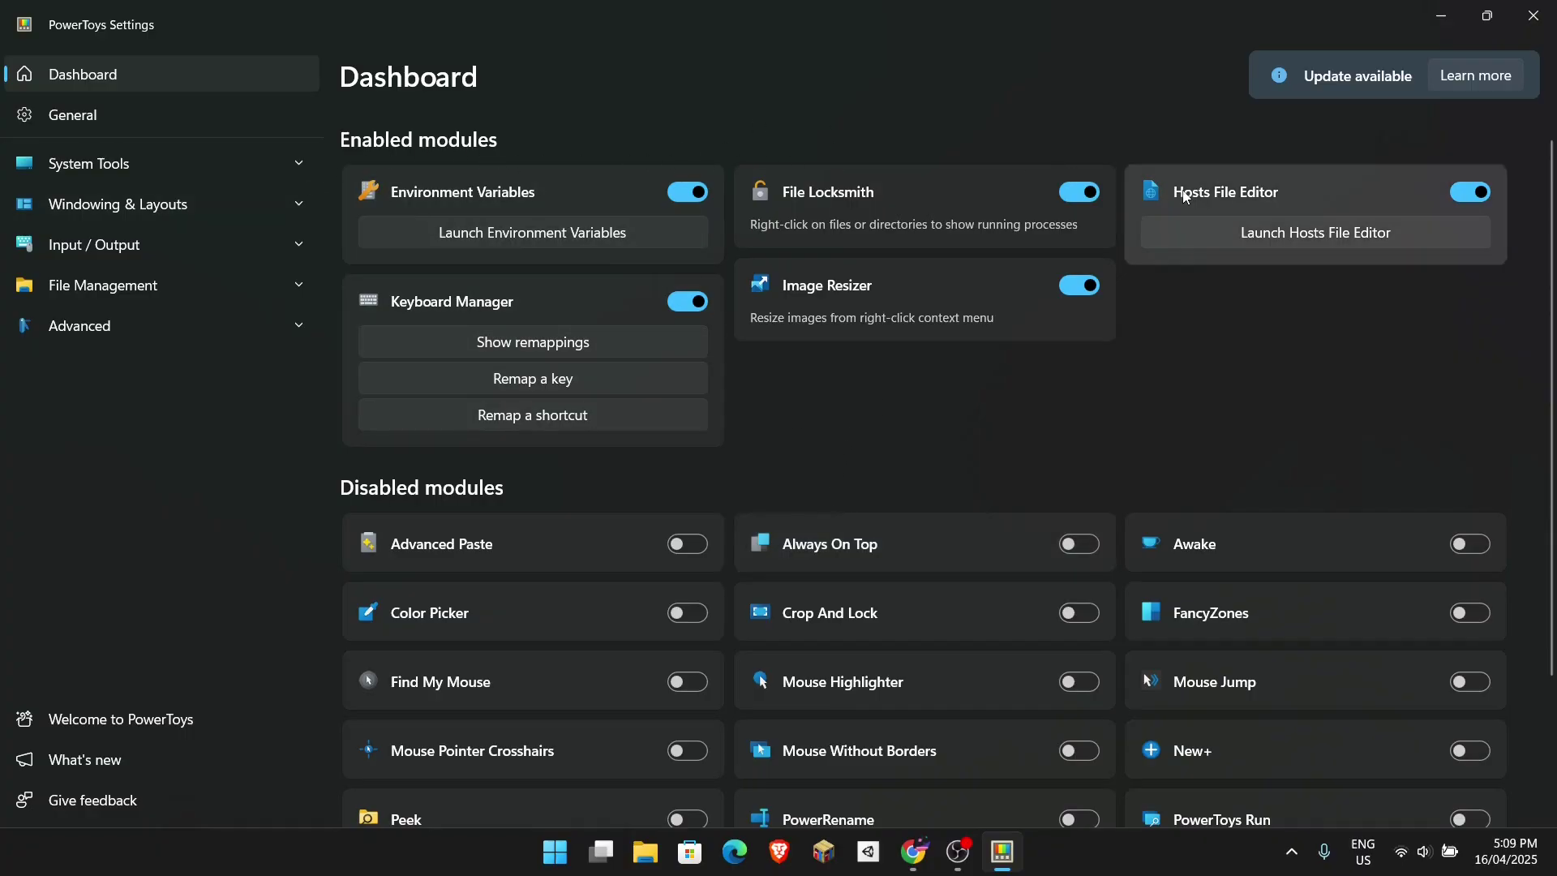
pyautogui.scroll(-1, 1262, 411)
pyautogui.scroll(-2, 1259, 406)
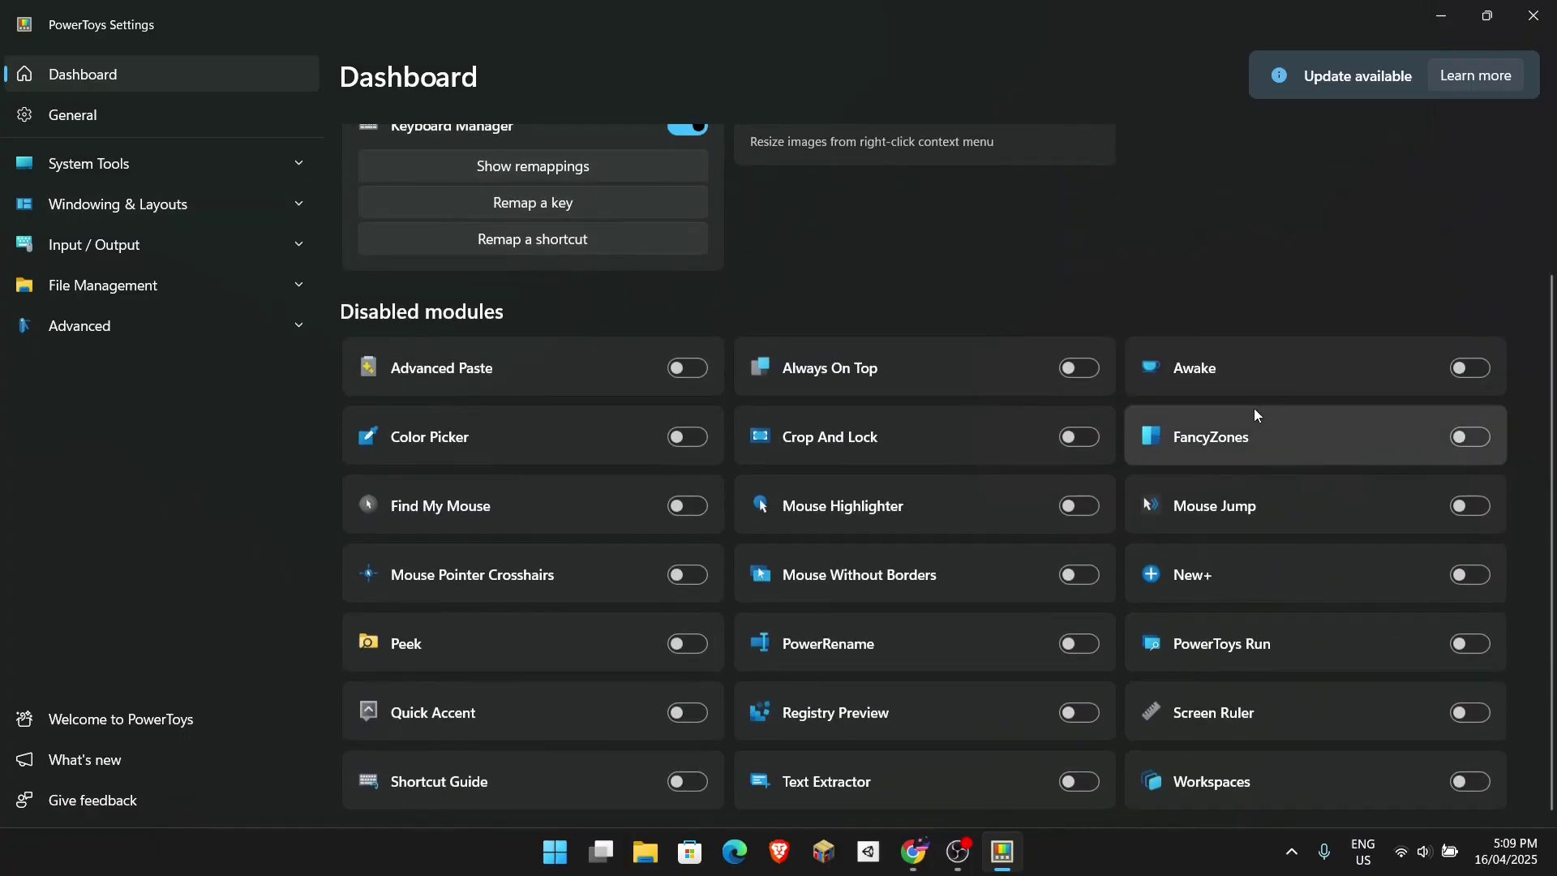
pyautogui.scroll(3, 882, 513)
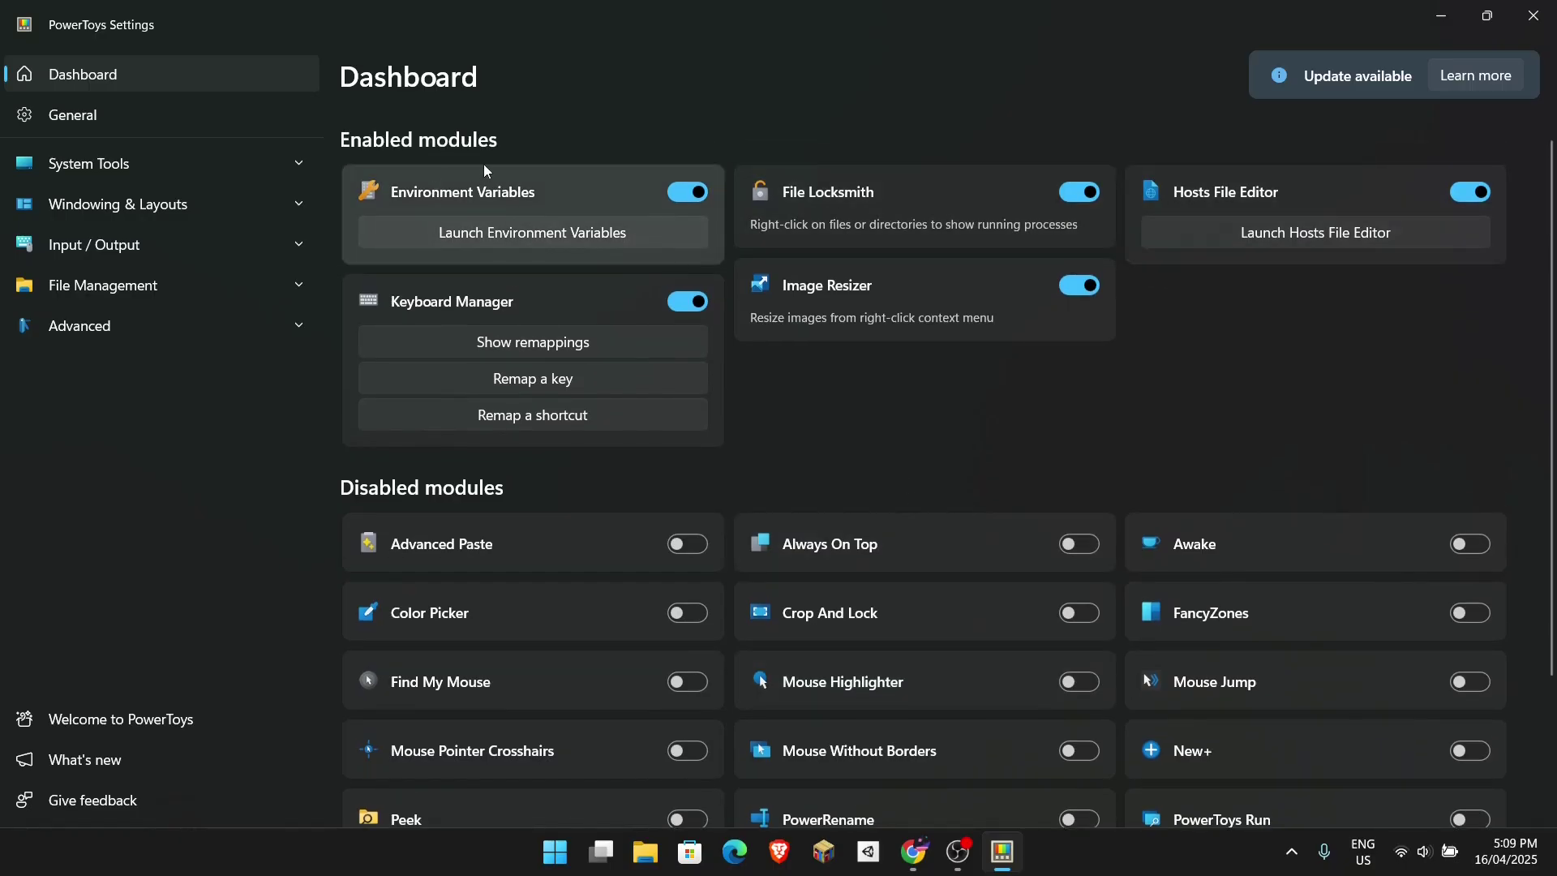
pyautogui.click(167, 242)
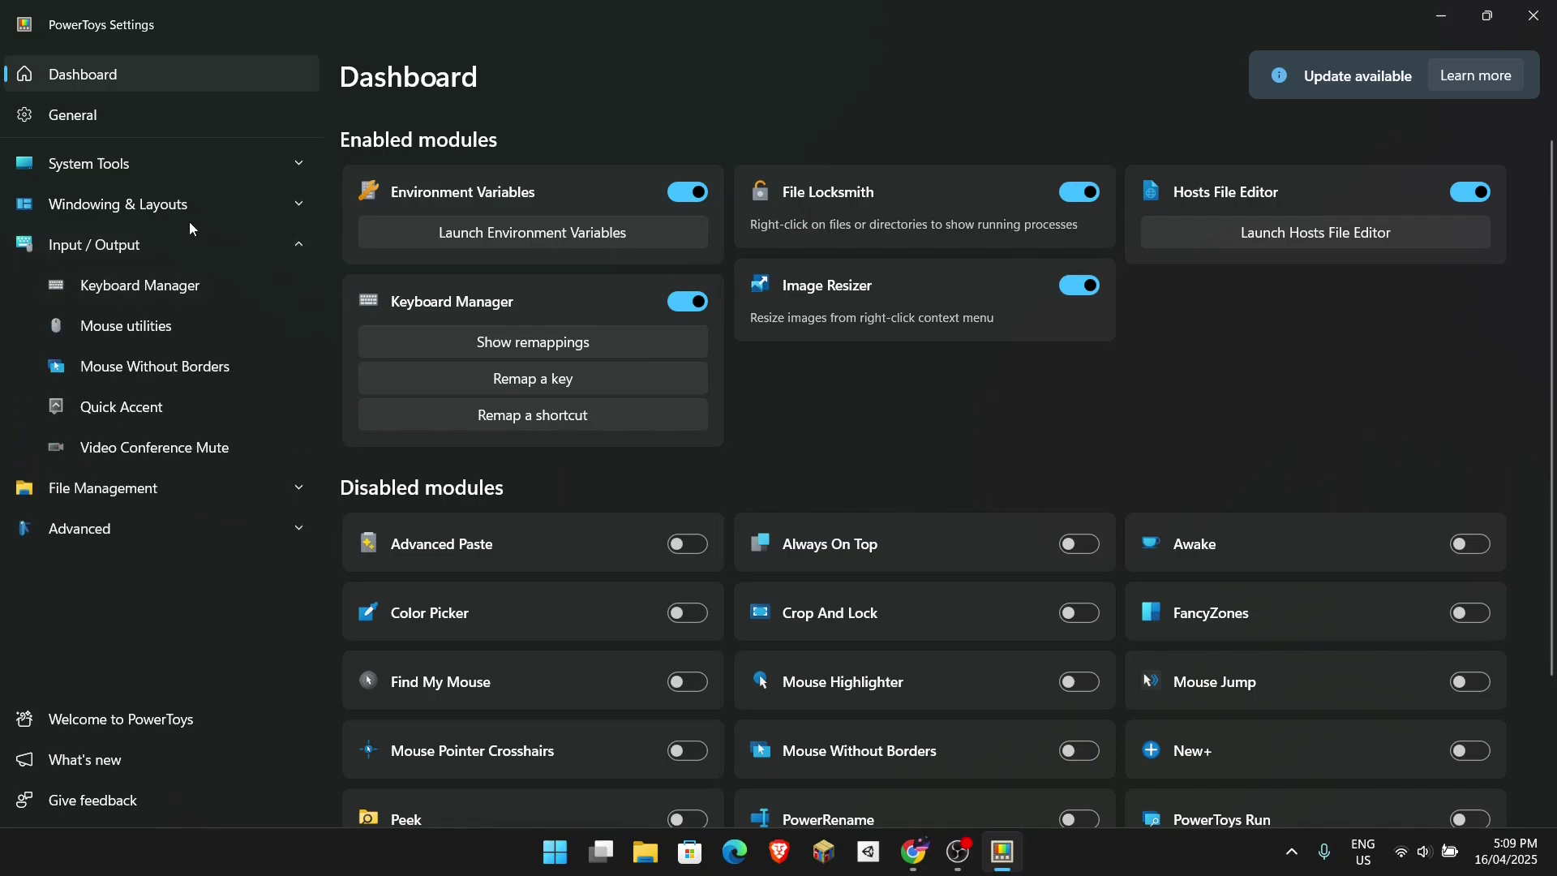
pyautogui.click(199, 288)
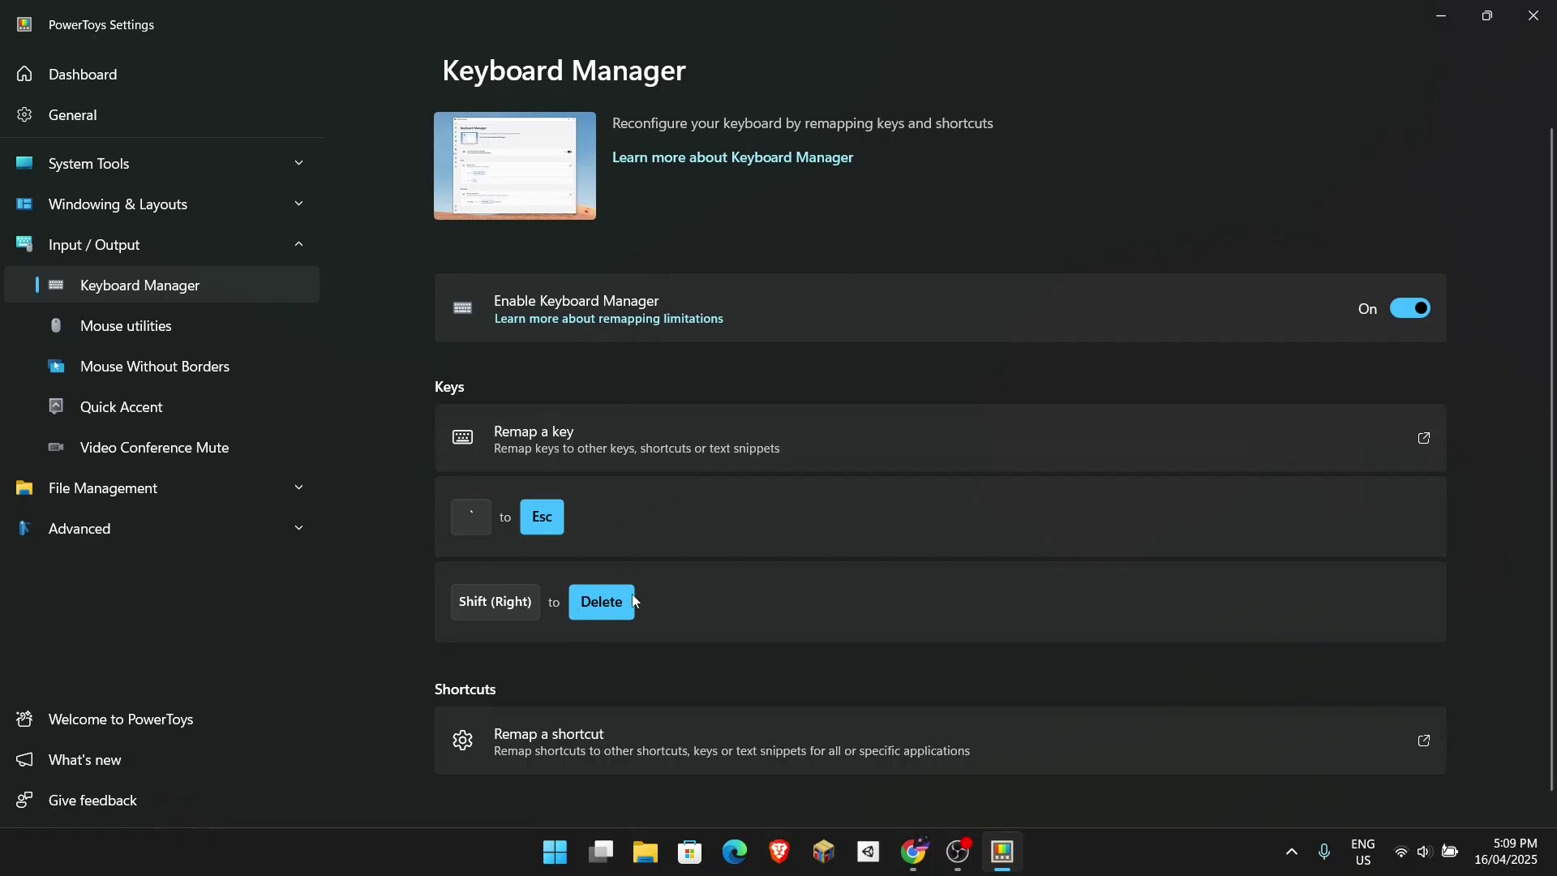
pyautogui.click(1259, 430)
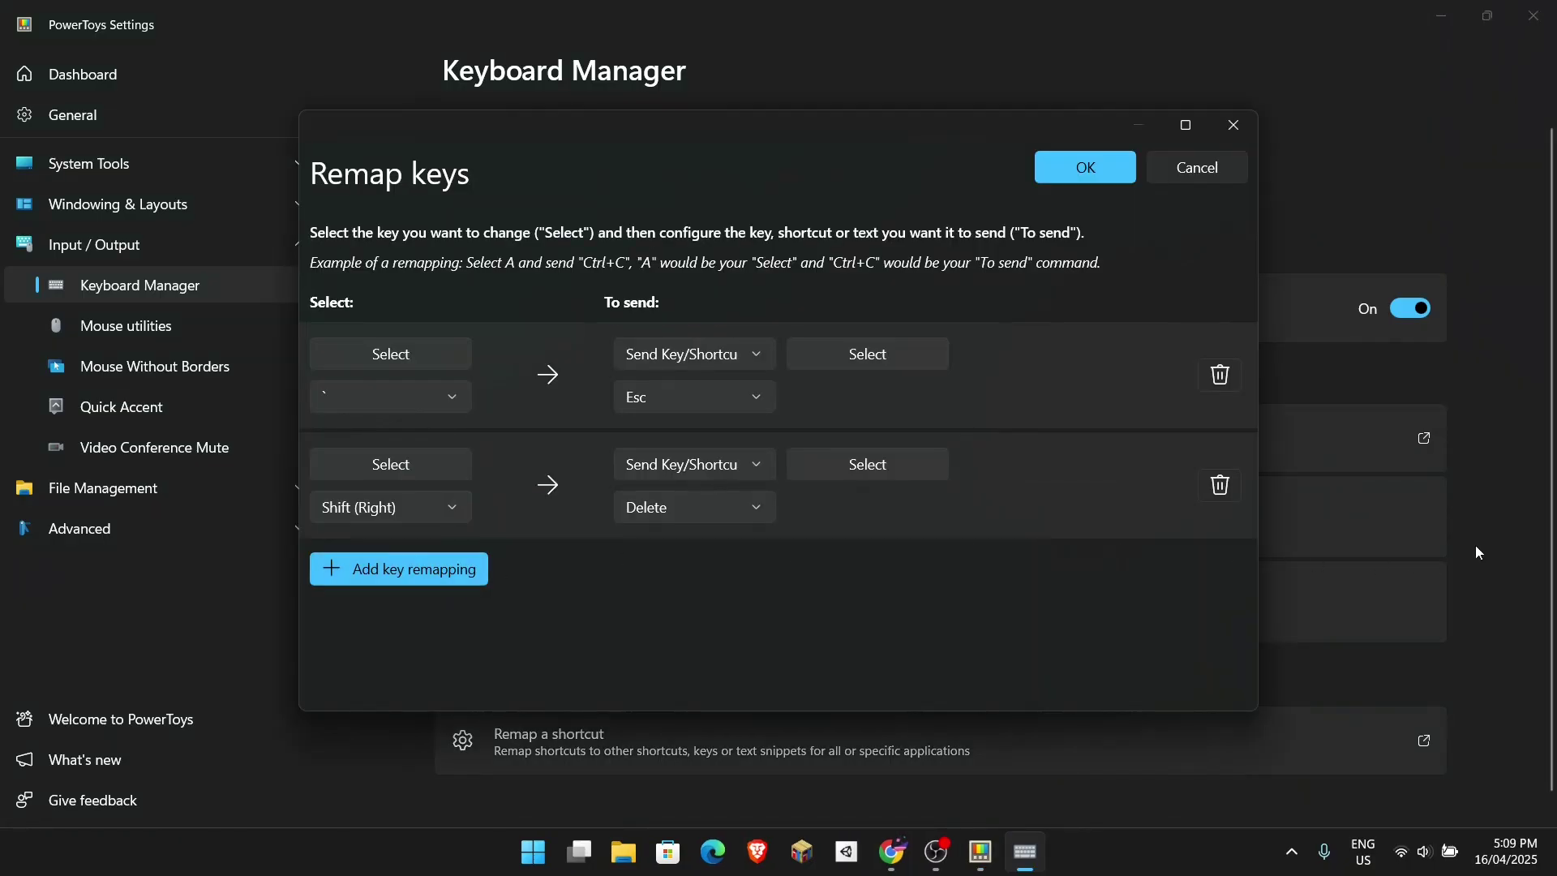
pyautogui.click(396, 580)
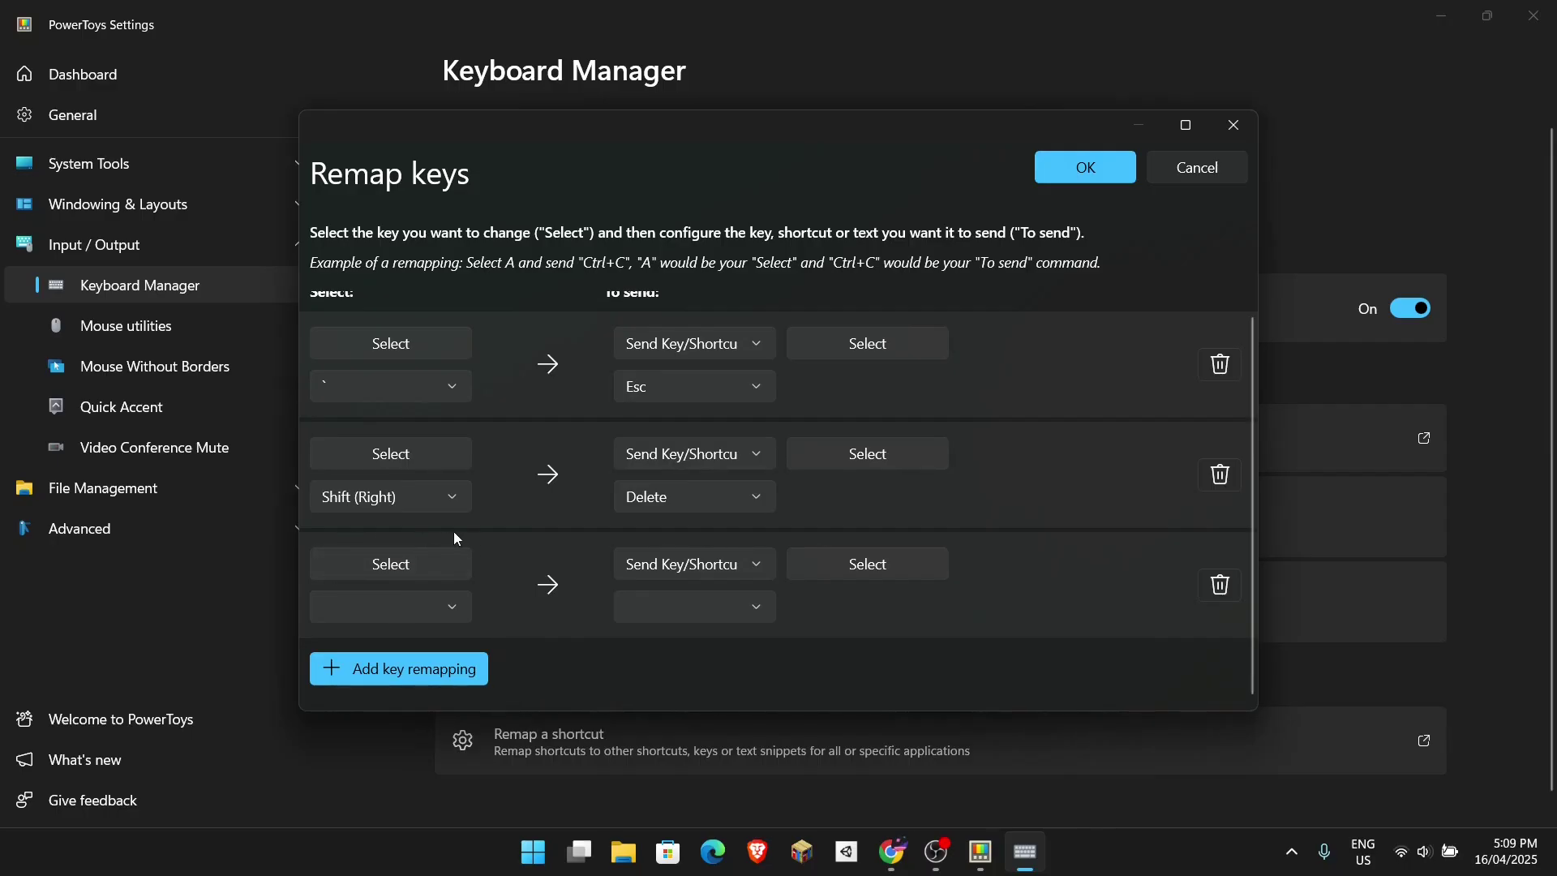
pyautogui.click(397, 601)
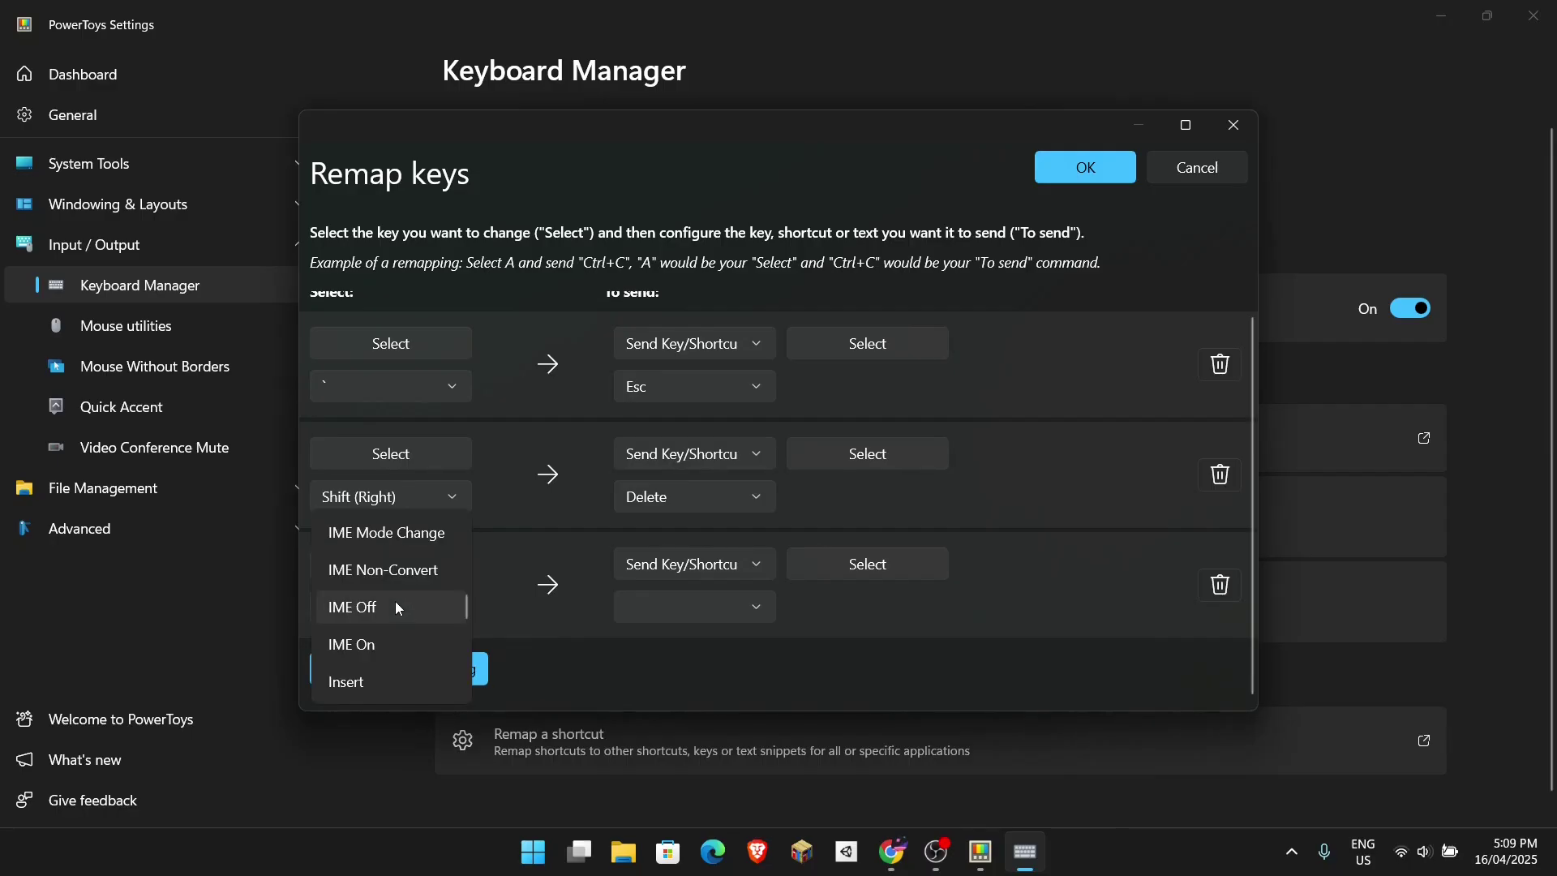
pyautogui.click(562, 677)
pyautogui.click(451, 571)
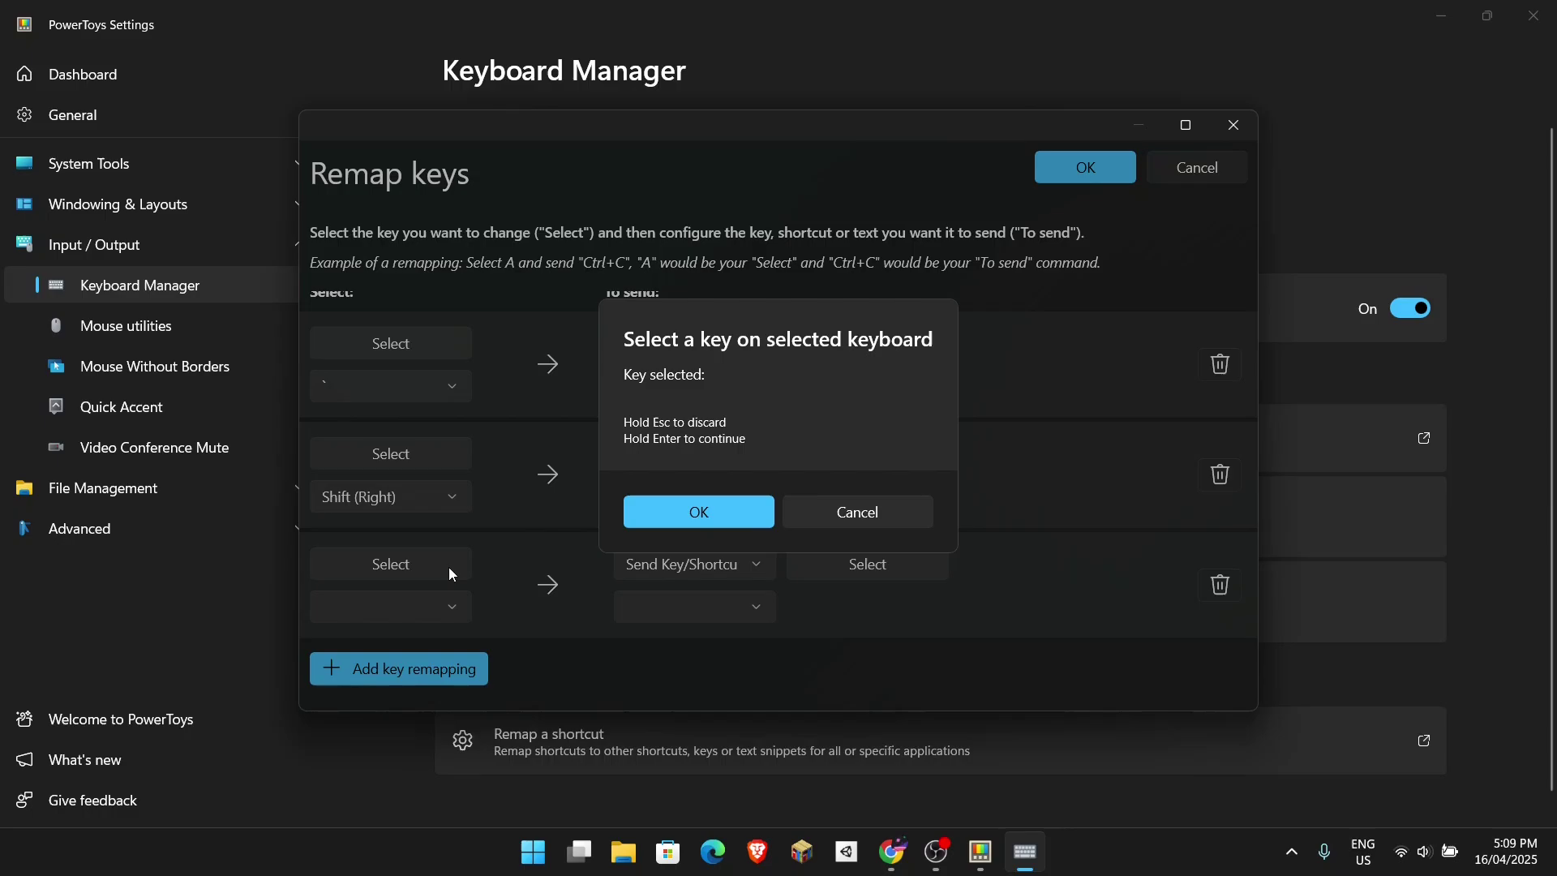
pyautogui.press('space')
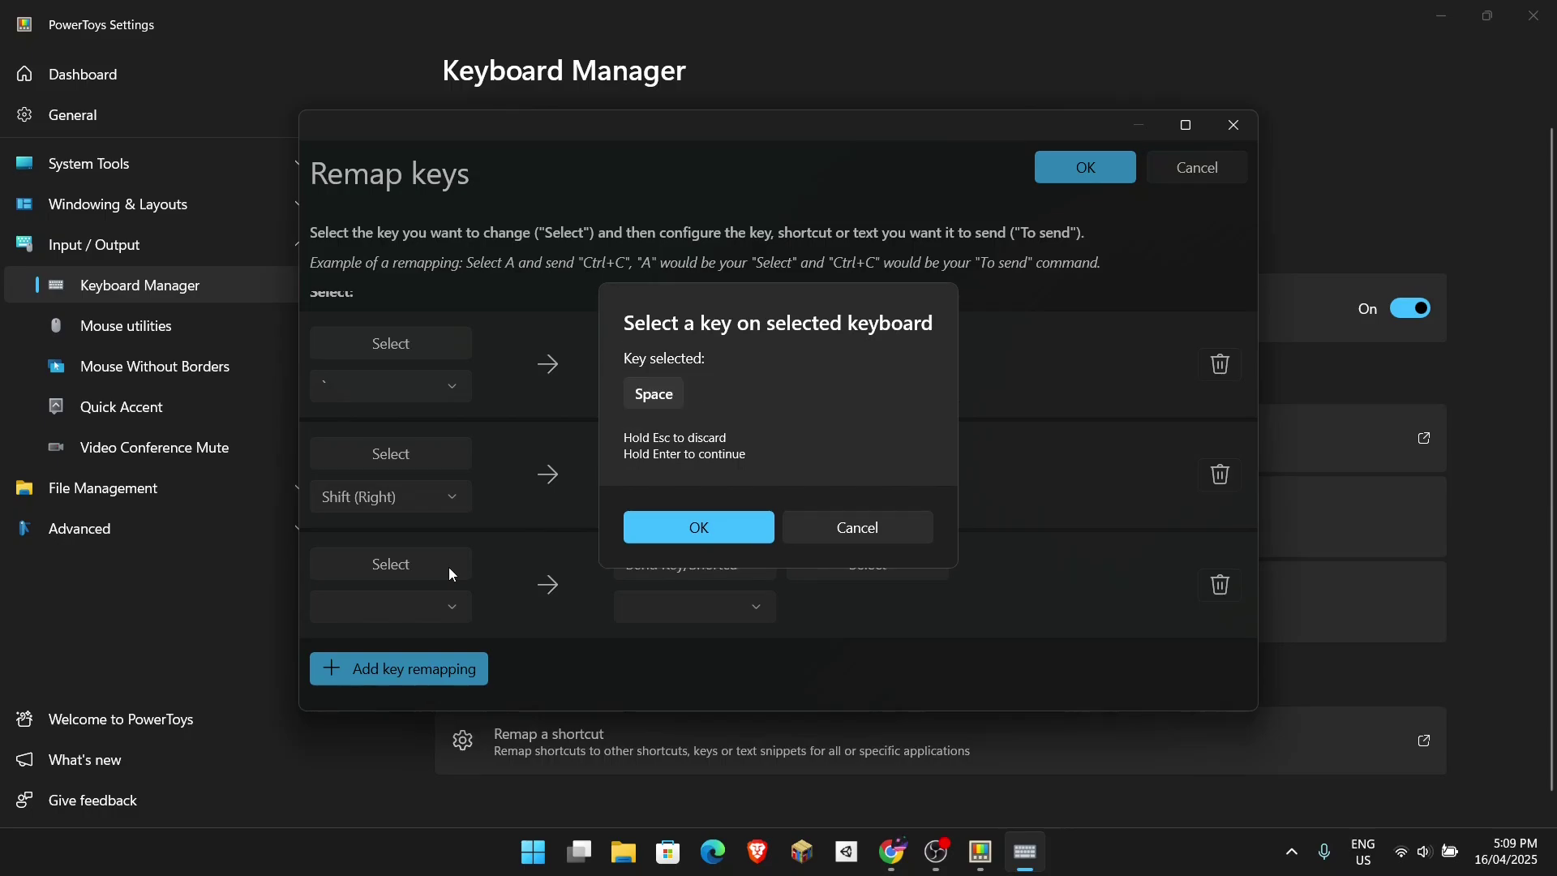
pyautogui.click(701, 521)
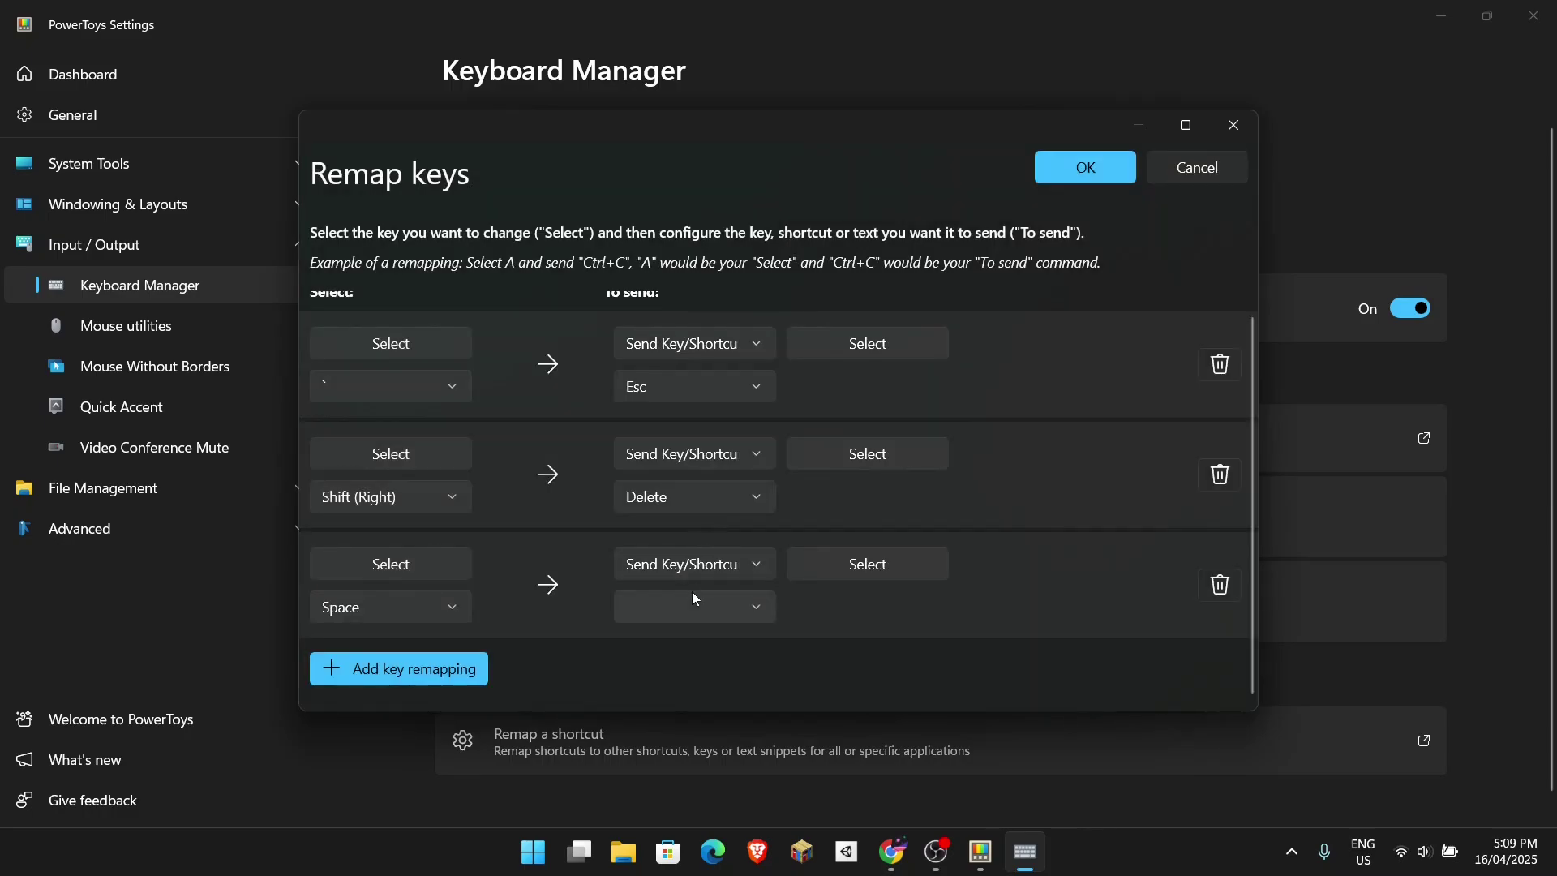
pyautogui.click(913, 560)
pyautogui.press('p')
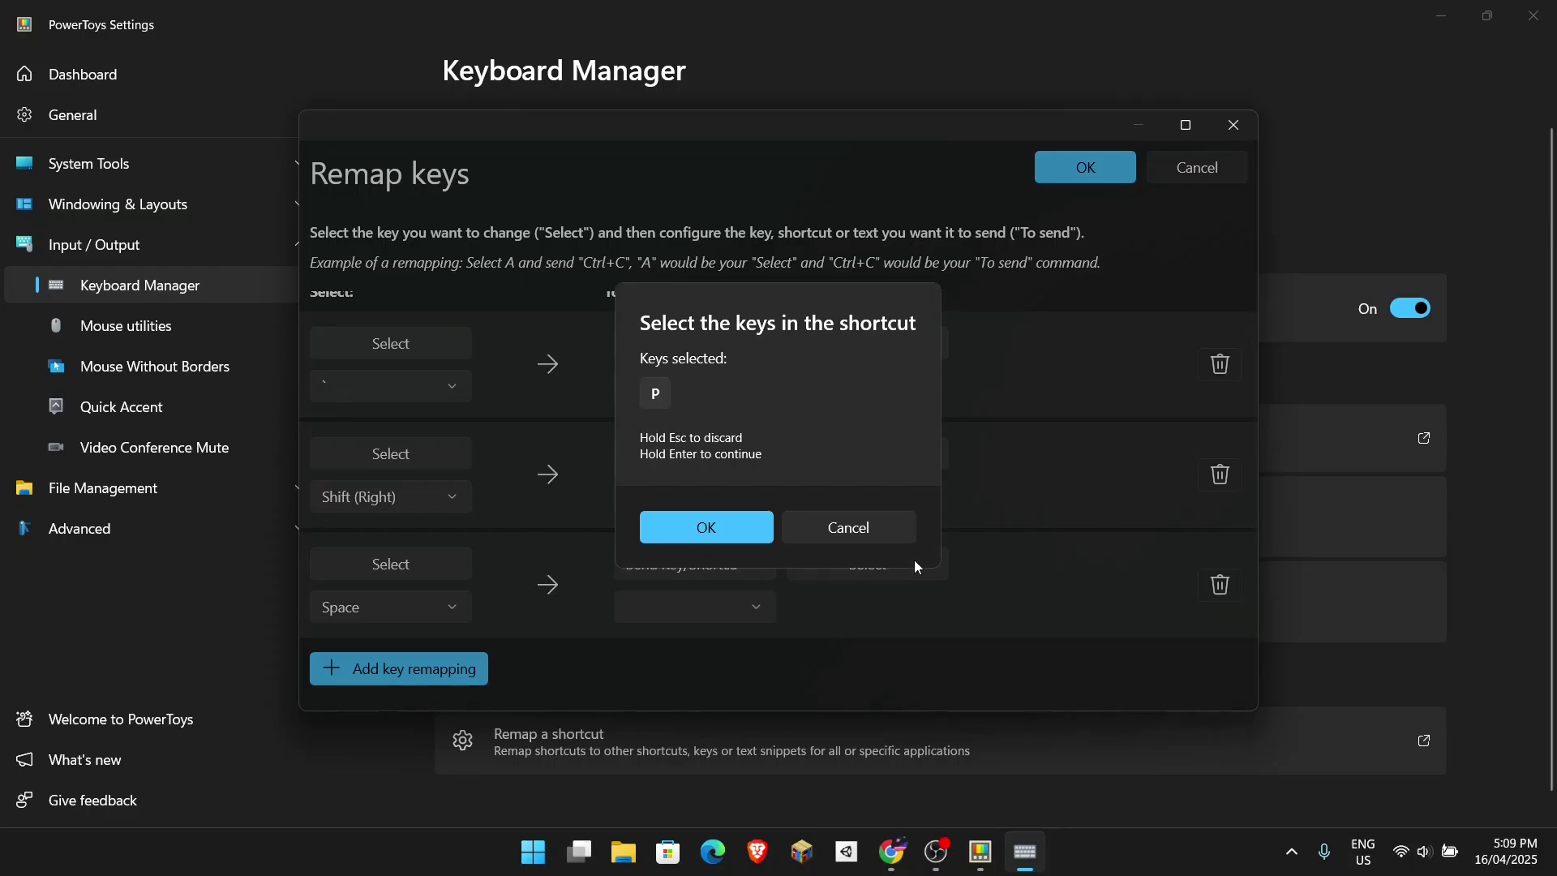
pyautogui.click(736, 530)
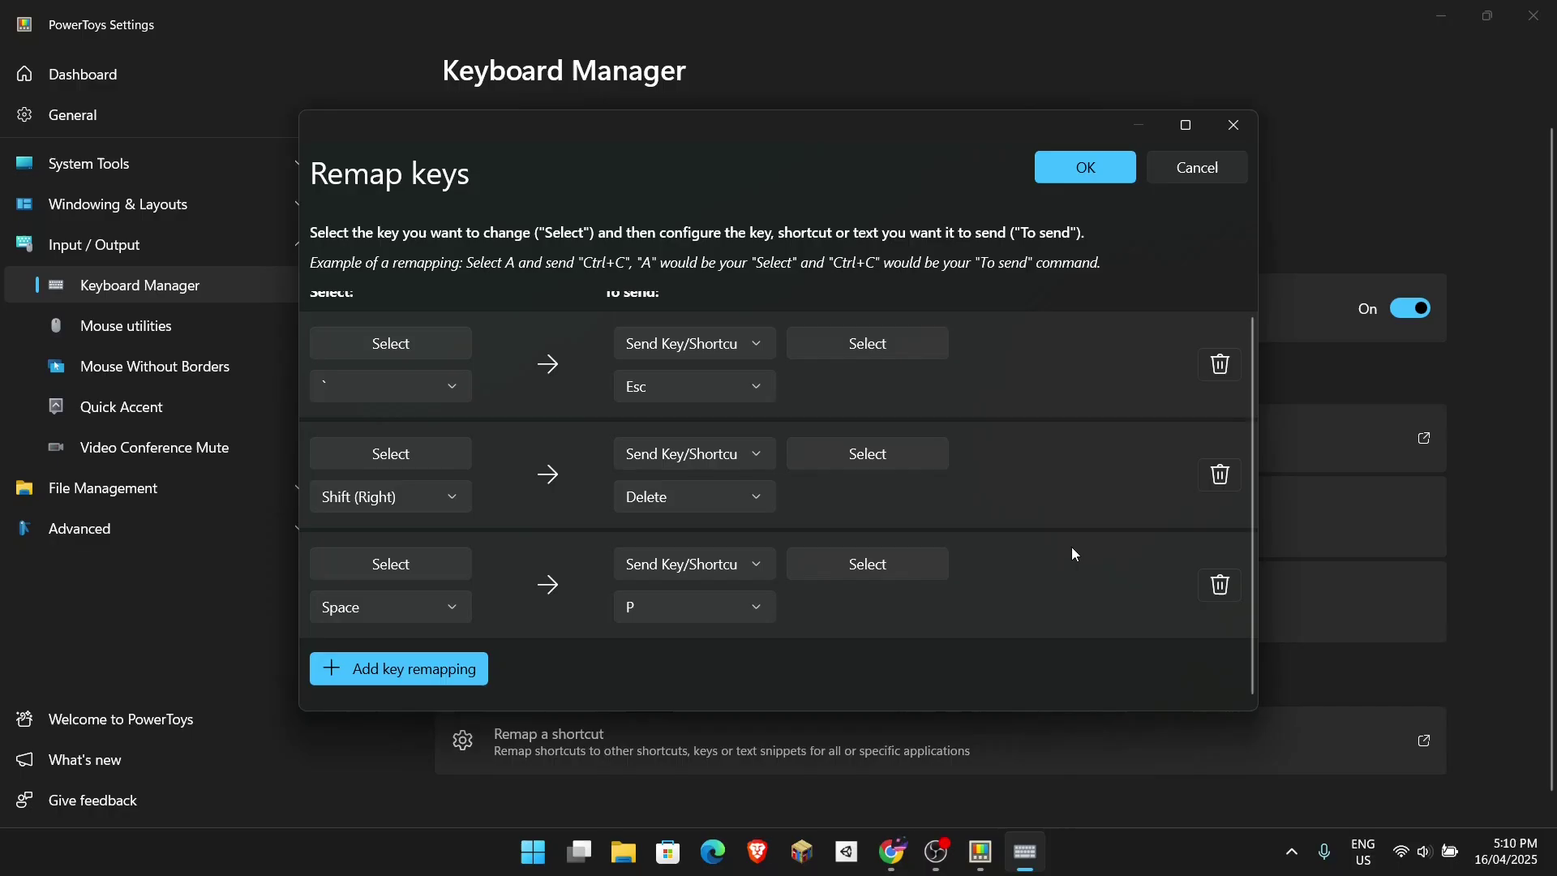
pyautogui.click(1211, 171)
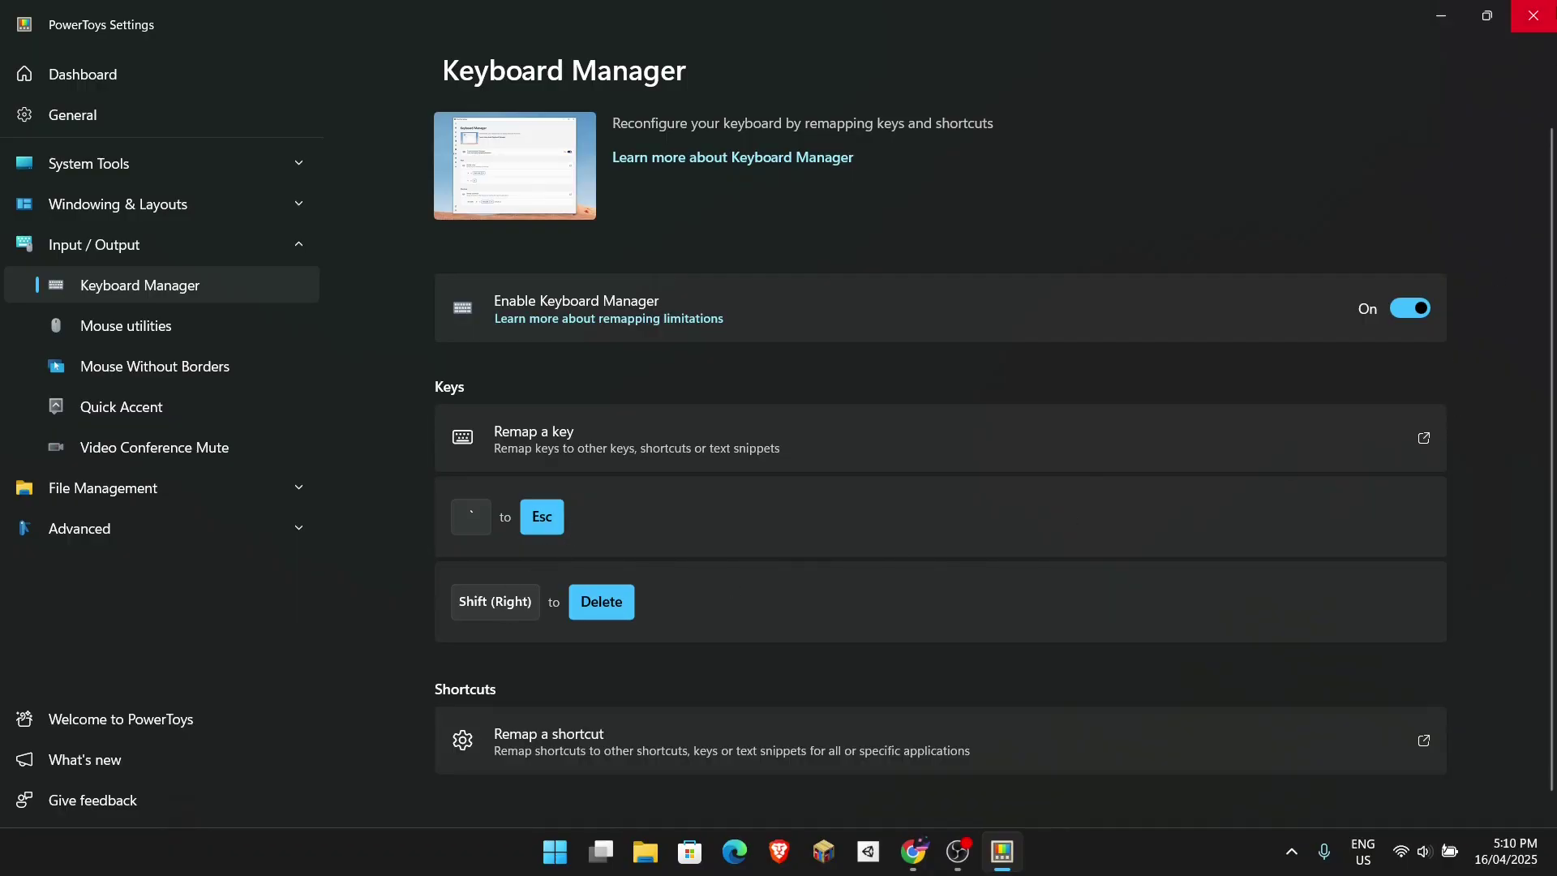
# Step: Close PowerToys Settings and show the hidden system-tray icons
pyautogui.click(1533, 16)
pyautogui.click(1292, 852)
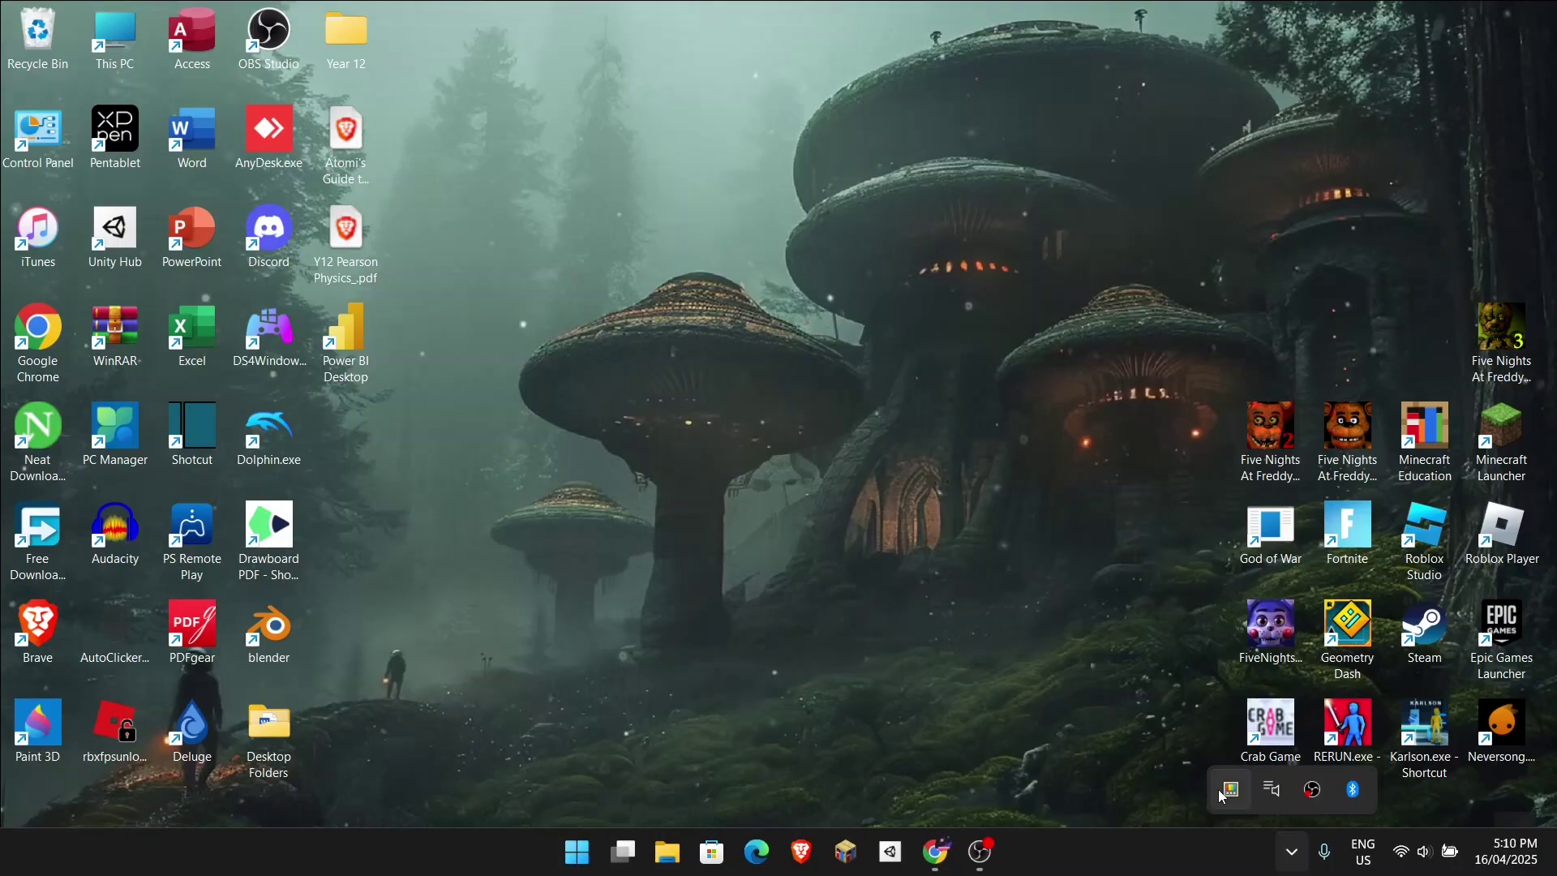